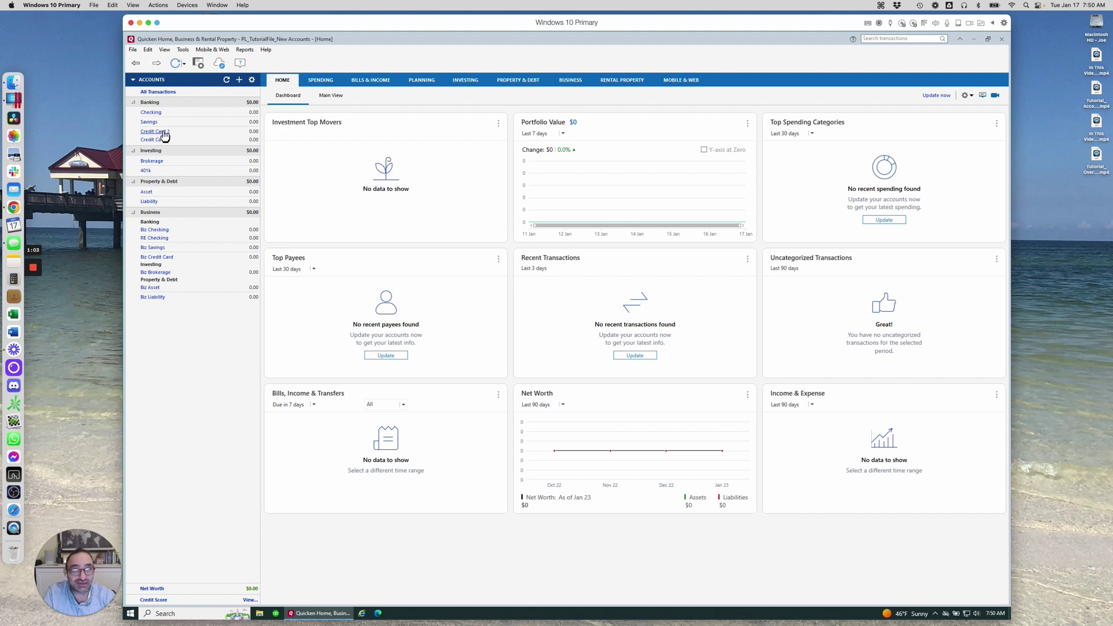
Open the Checking account register in two-line display and narrow its Payee column
left_click(153, 113)
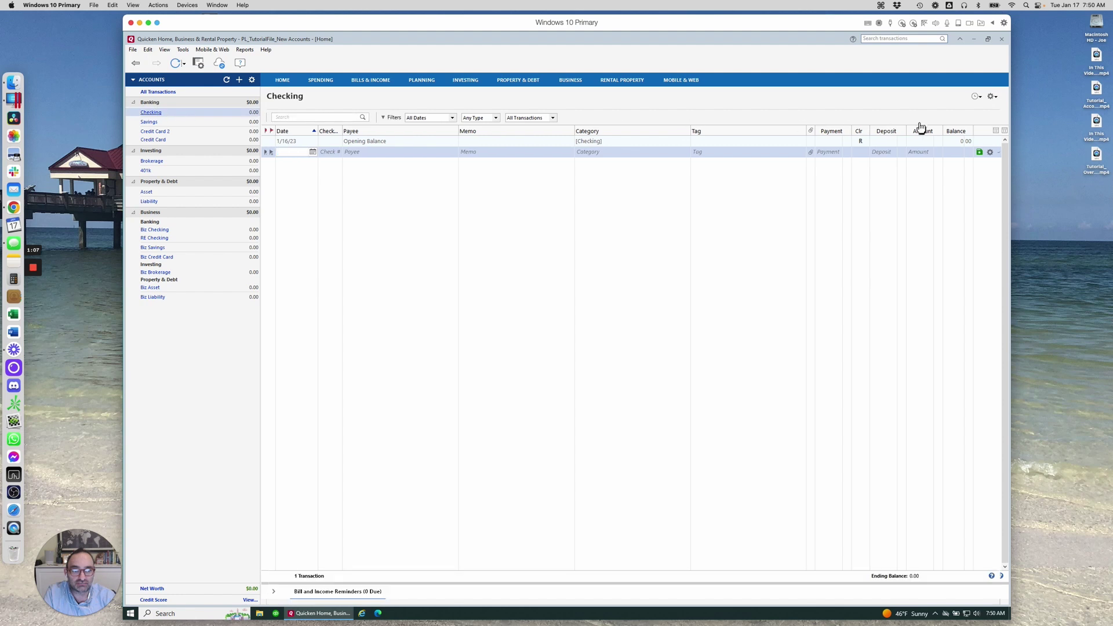
left_click(991, 99)
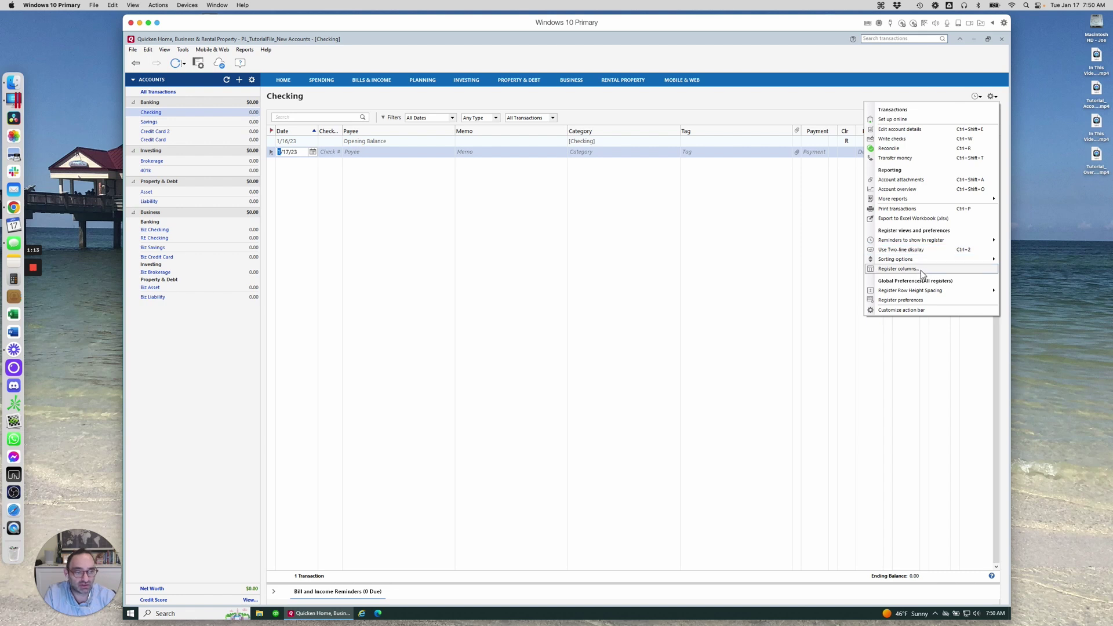
left_click(923, 253)
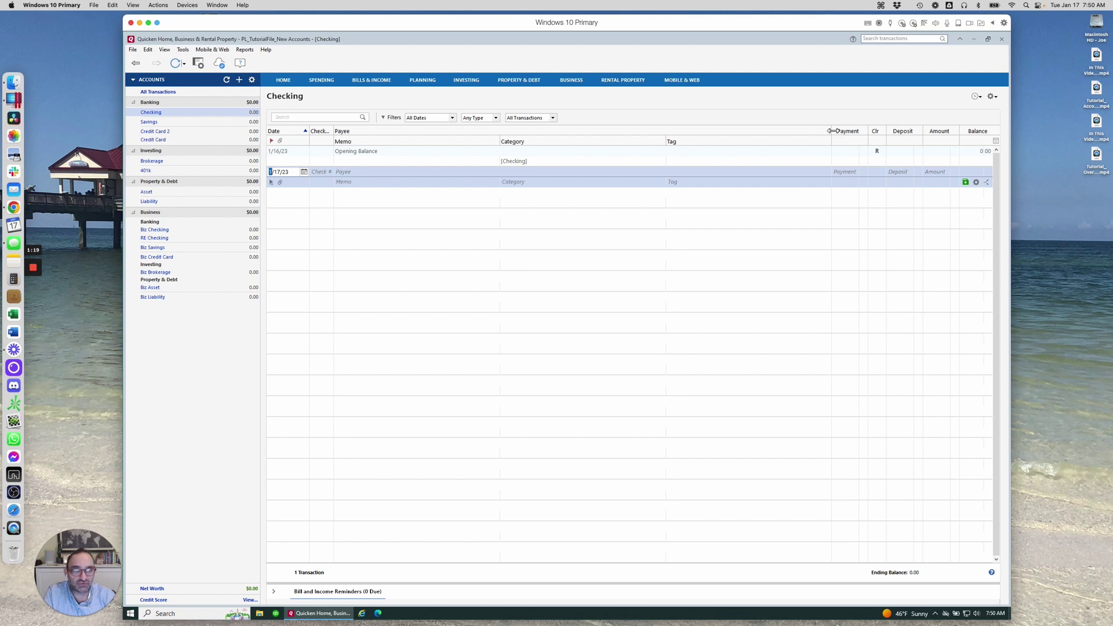
left_click_drag(831, 131, 809, 130)
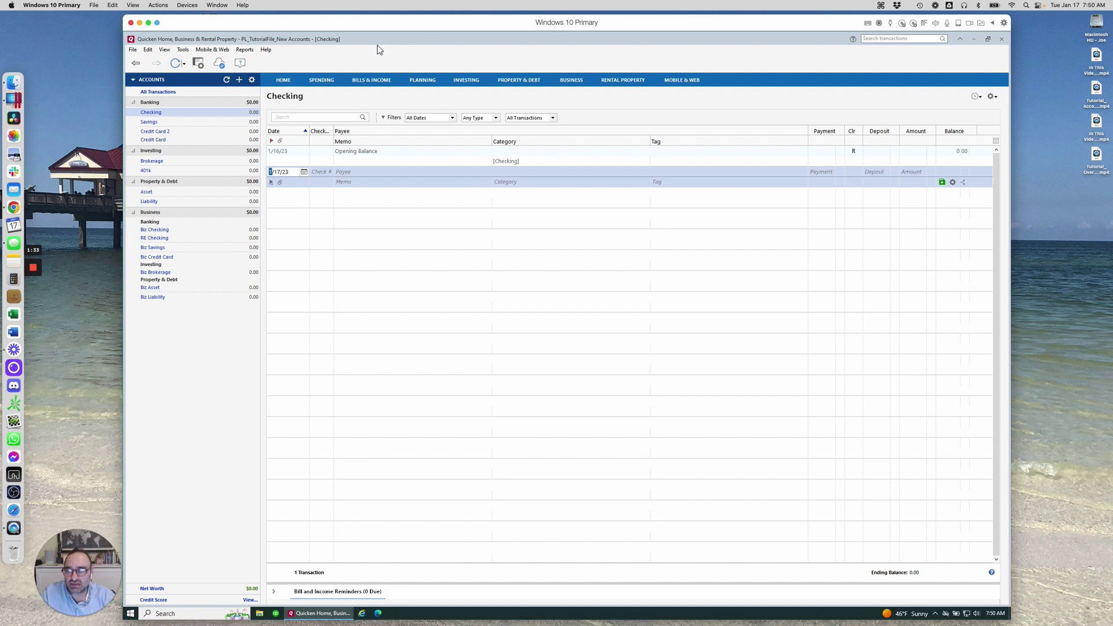
left_click(148, 51)
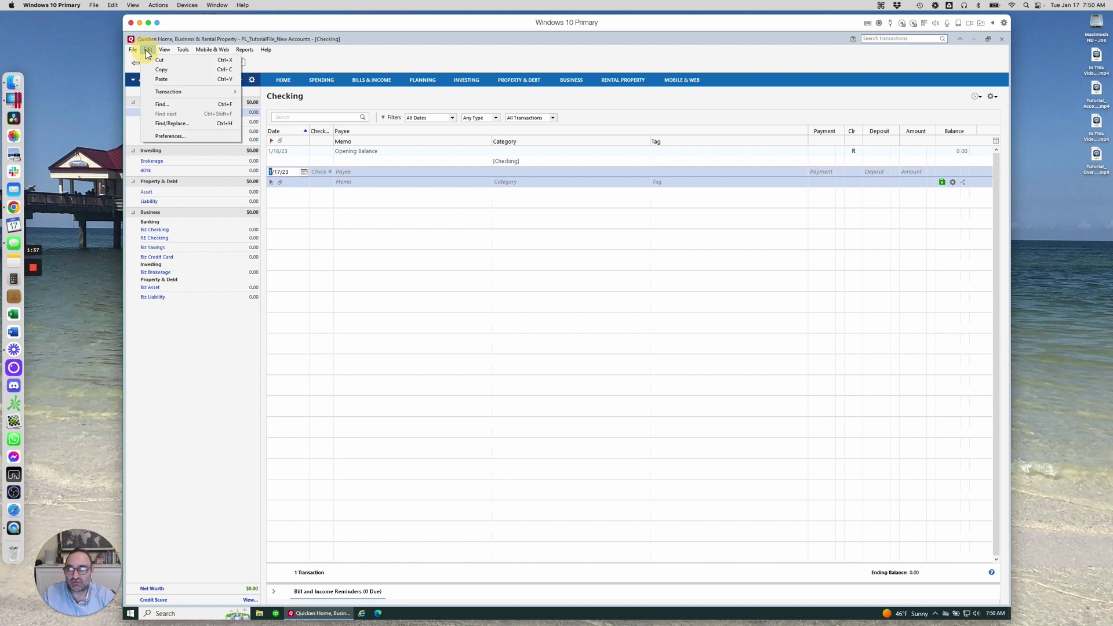
mouse_move(215, 51)
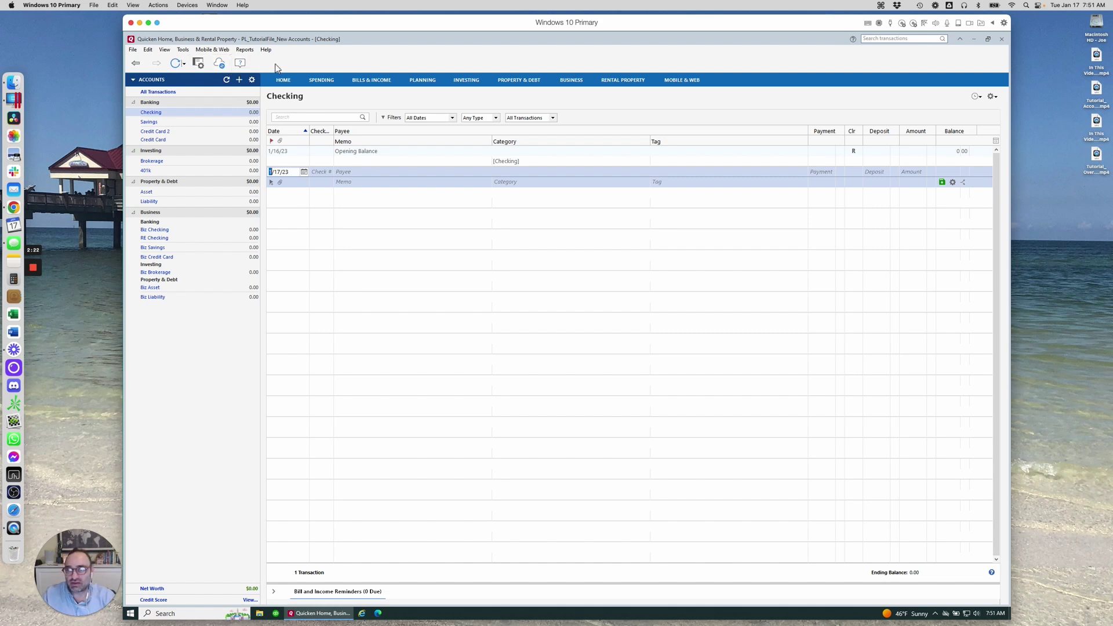
Hide the toolbar and bring it back into view
left_click(165, 51)
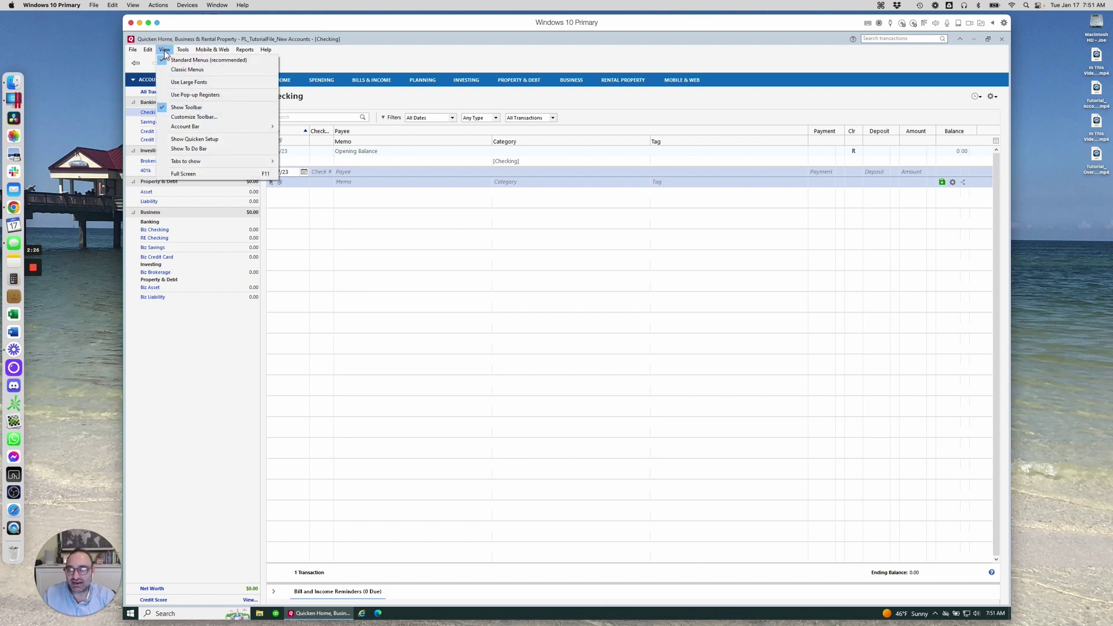
left_click(193, 109)
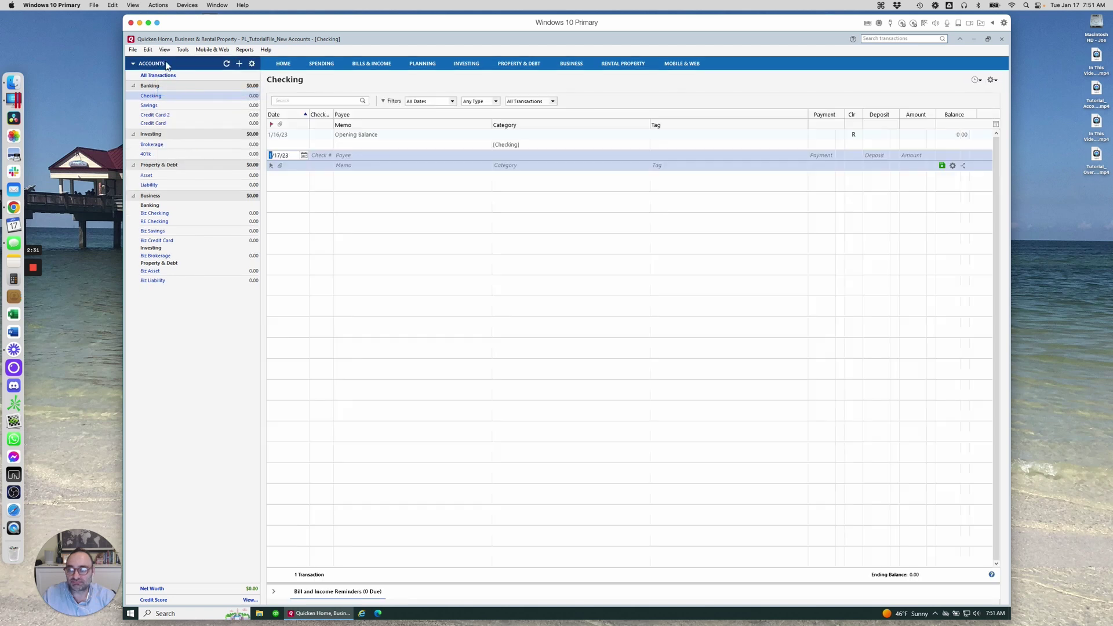
left_click(165, 49)
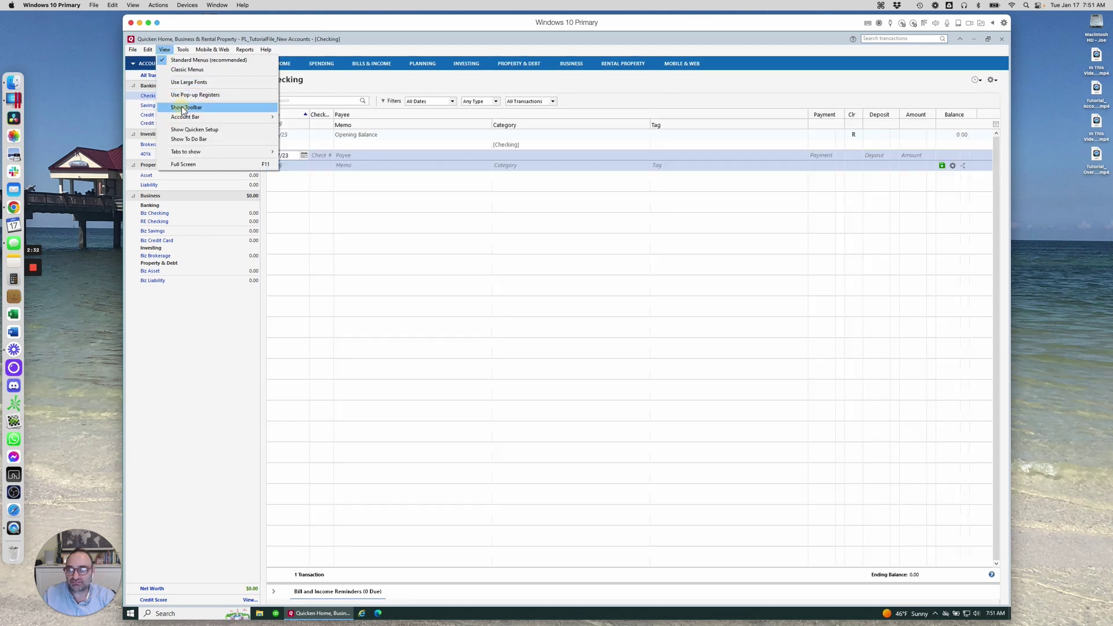
left_click(183, 109)
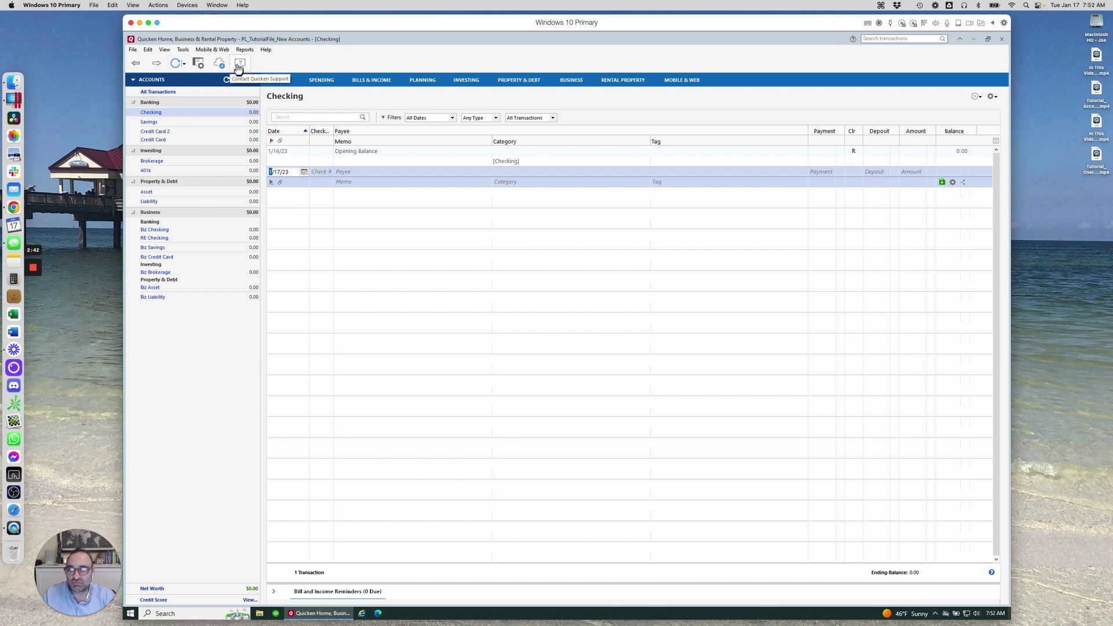
Examine the available and current toolbar buttons in the Customize Toolbar dialog, leaving them as they are
right_click(299, 64)
left_click(327, 68)
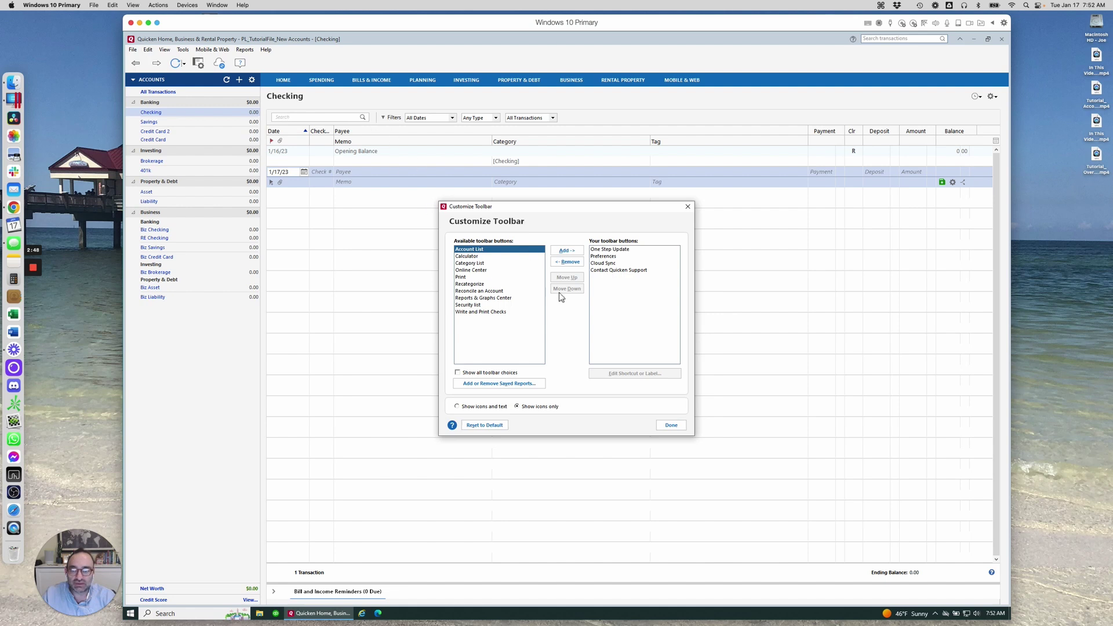
left_click(672, 426)
right_click(295, 64)
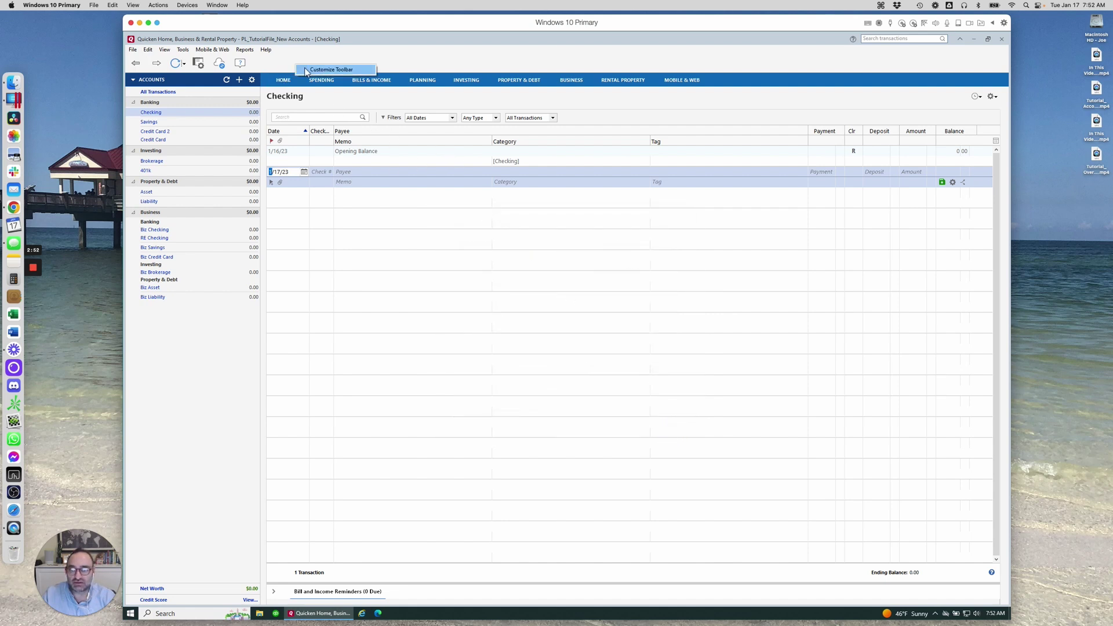
left_click(417, 22)
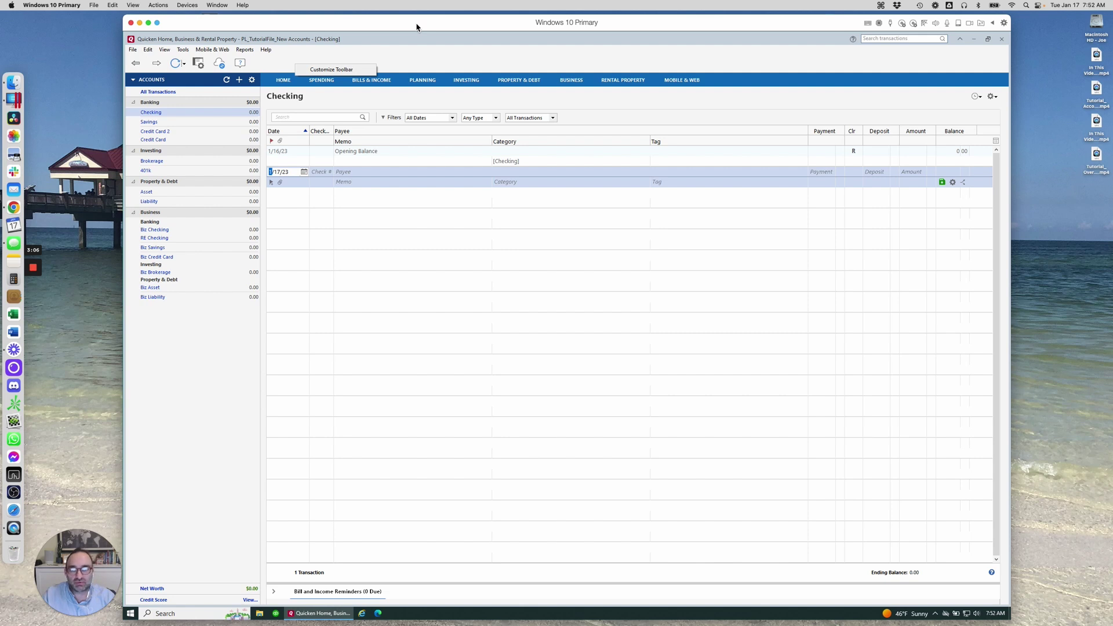
Minimize the Quicken window to the Windows desktop and restore it
left_click(975, 39)
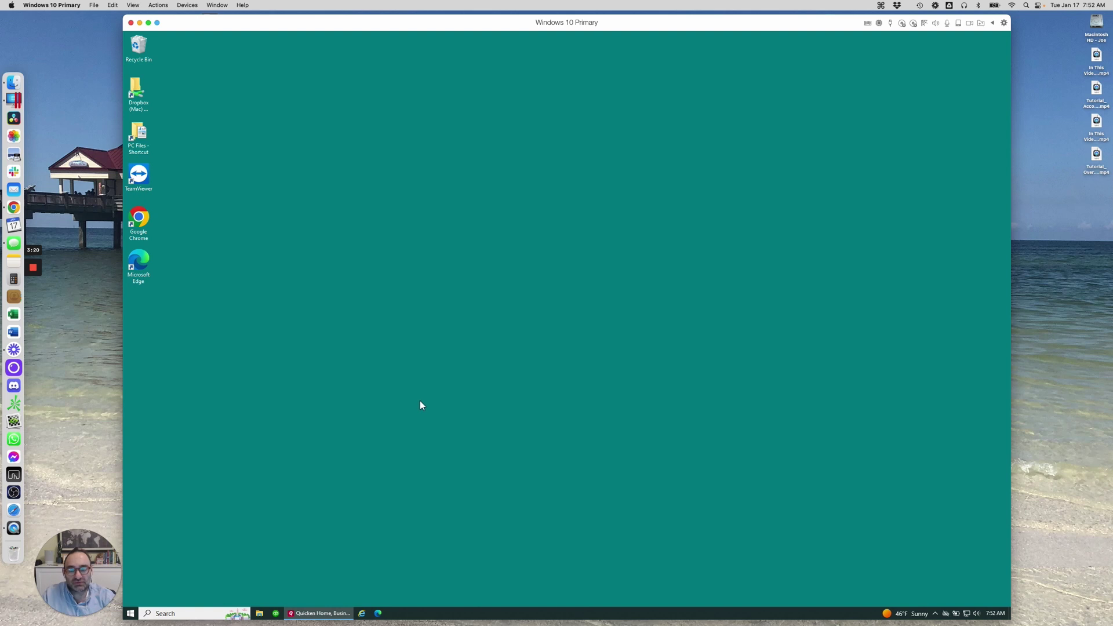
left_click(325, 617)
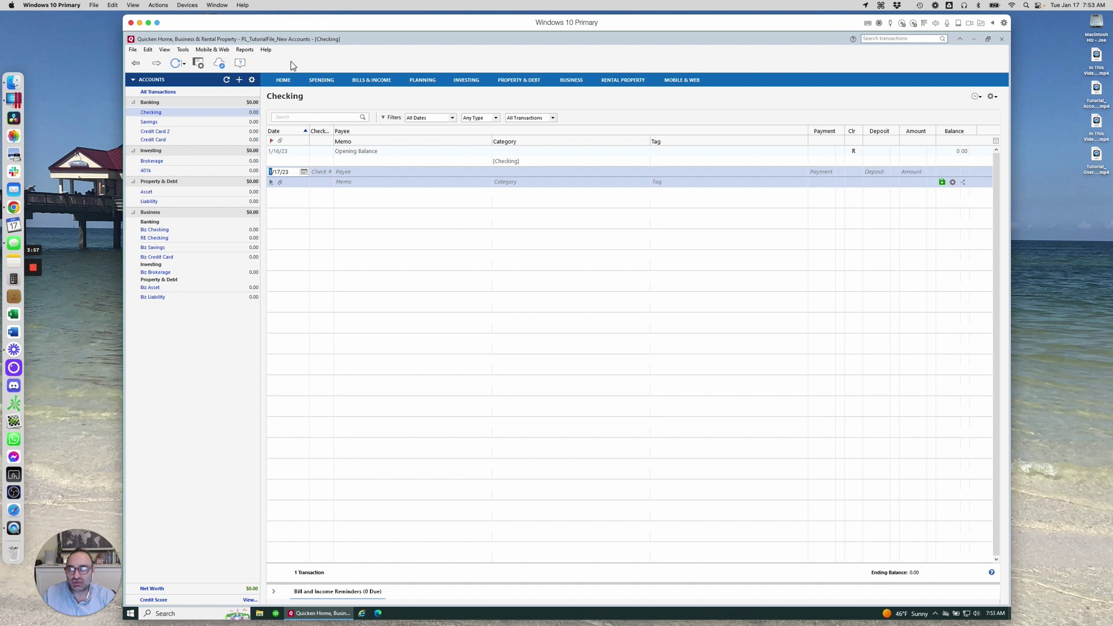
Hide the toolbar and switch the menu bar from Standard Menus to Classic Menus
left_click(164, 50)
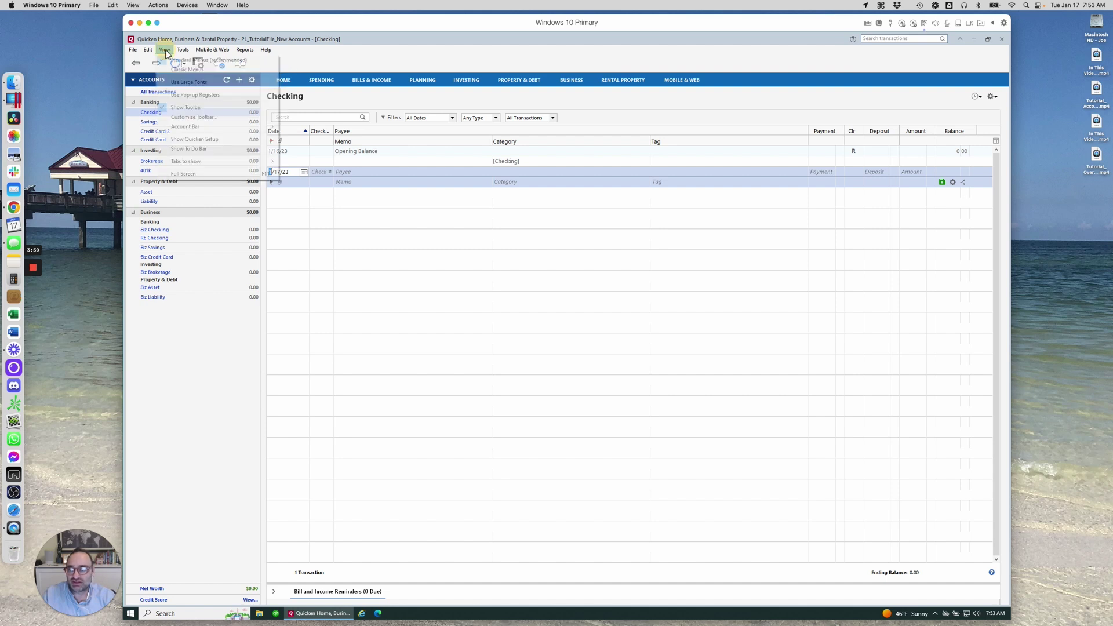
left_click(199, 107)
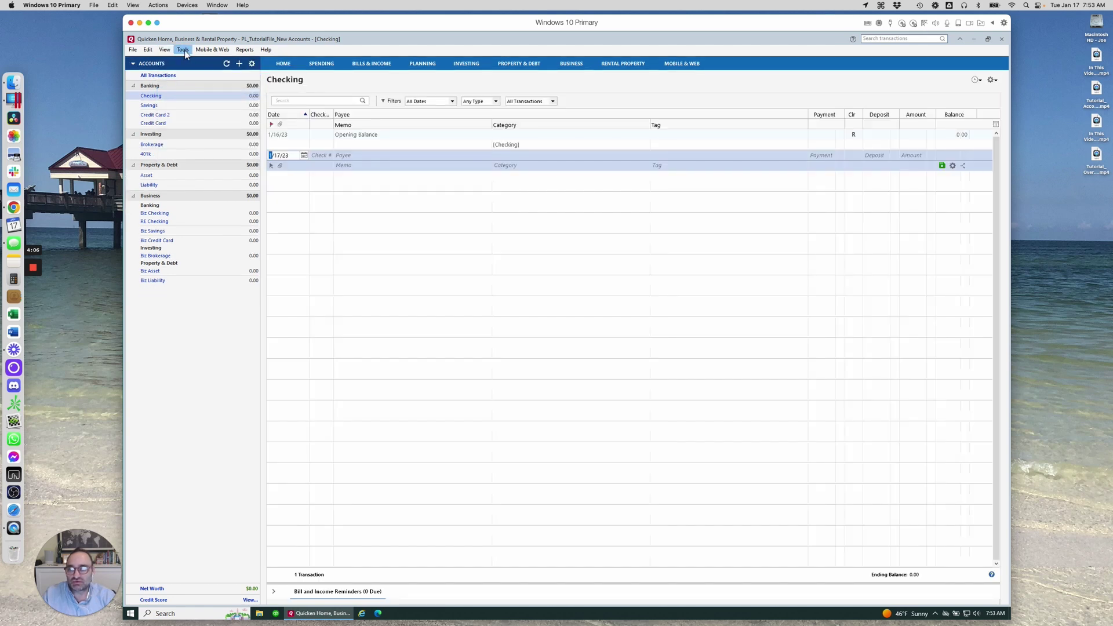
left_click(183, 51)
mouse_move(166, 50)
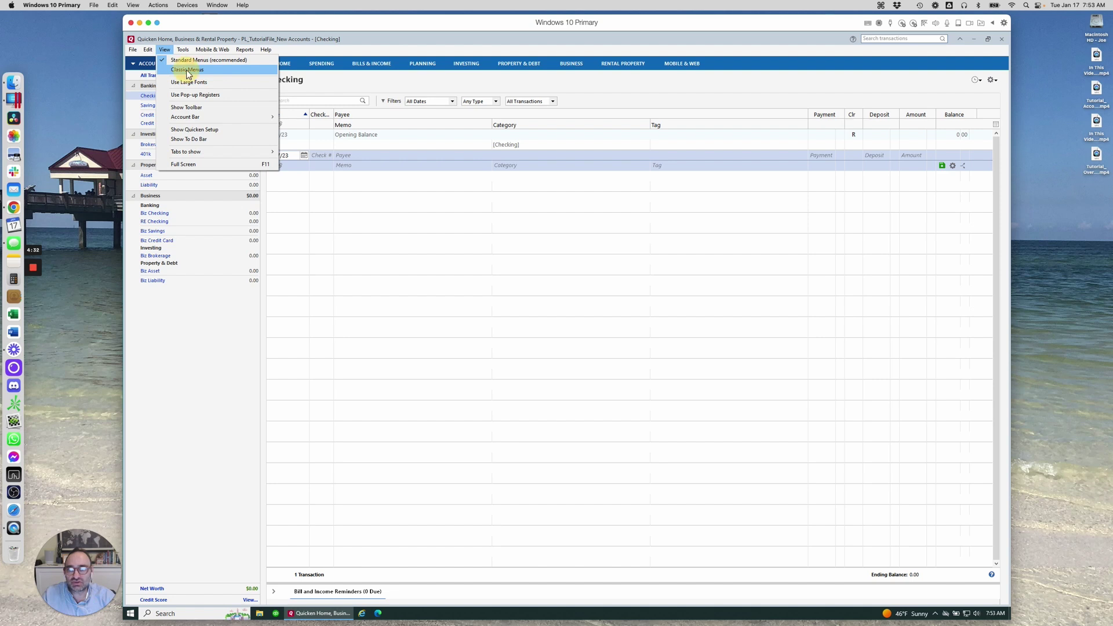
left_click(186, 70)
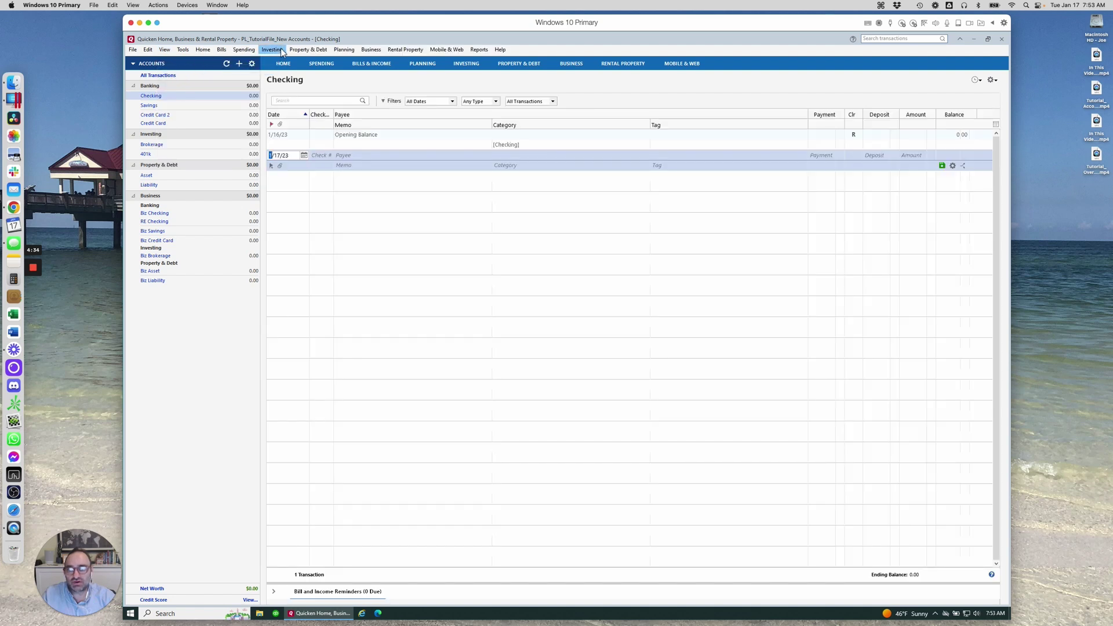
Look through the commands of the classic menus from File to Help, including Property & Debt
left_click(132, 50)
mouse_move(304, 51)
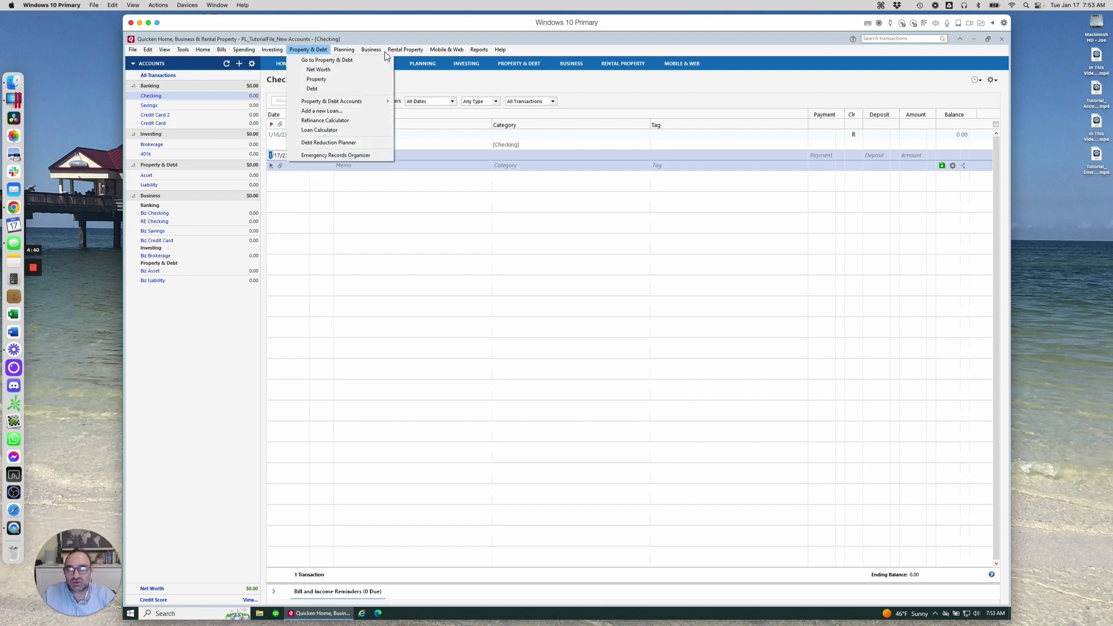
mouse_move(531, 51)
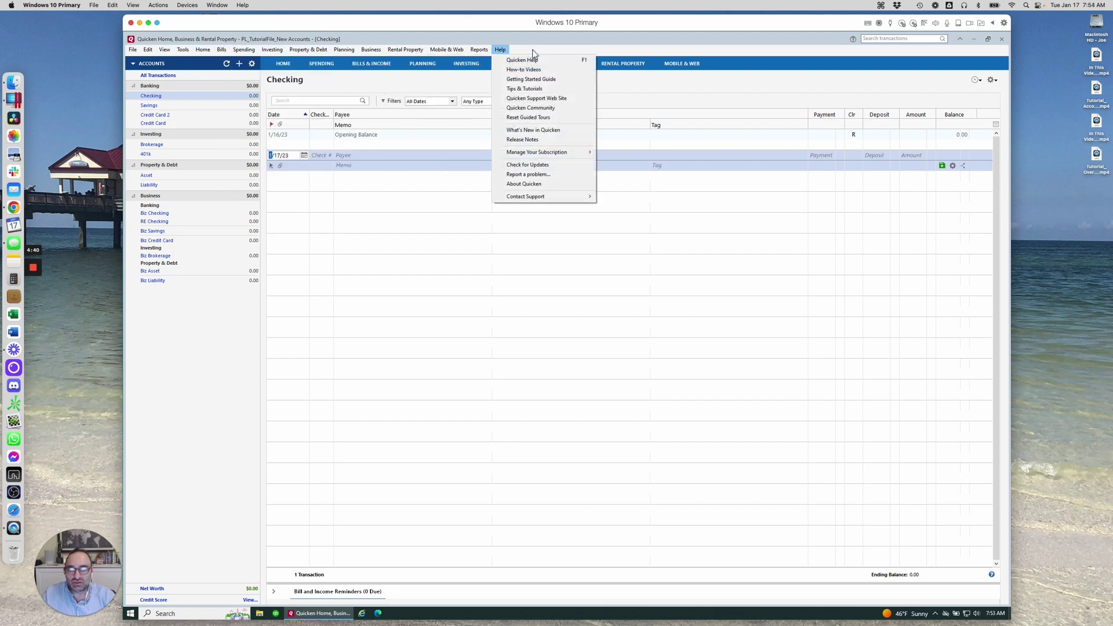
left_click(370, 78)
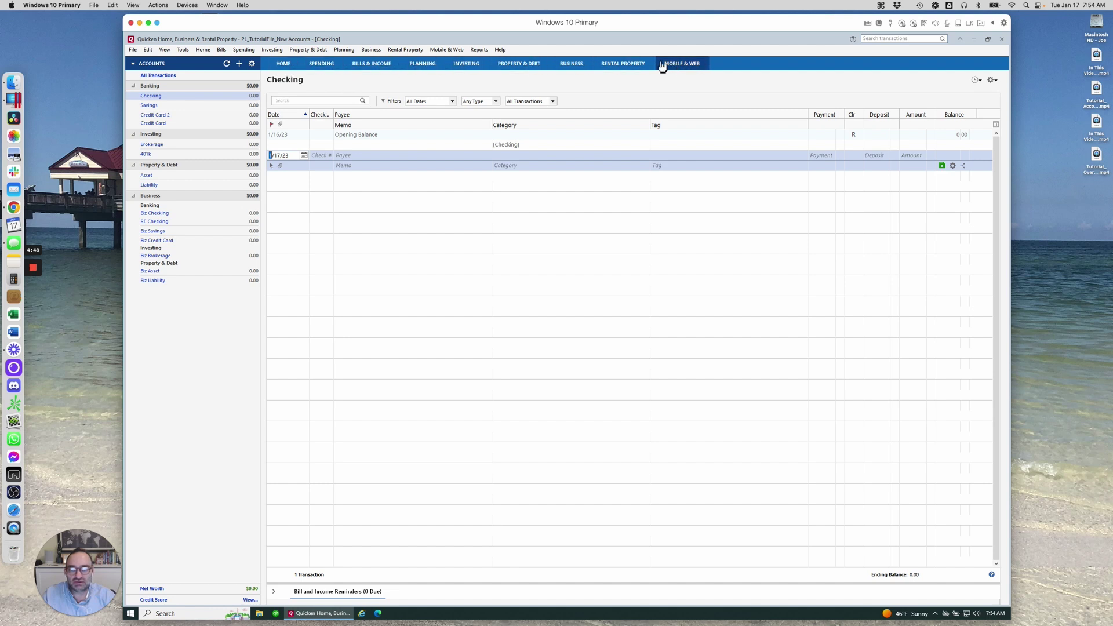
Switch the menu bar to Standard Menus and return it to Classic Menus for comparison
left_click(183, 51)
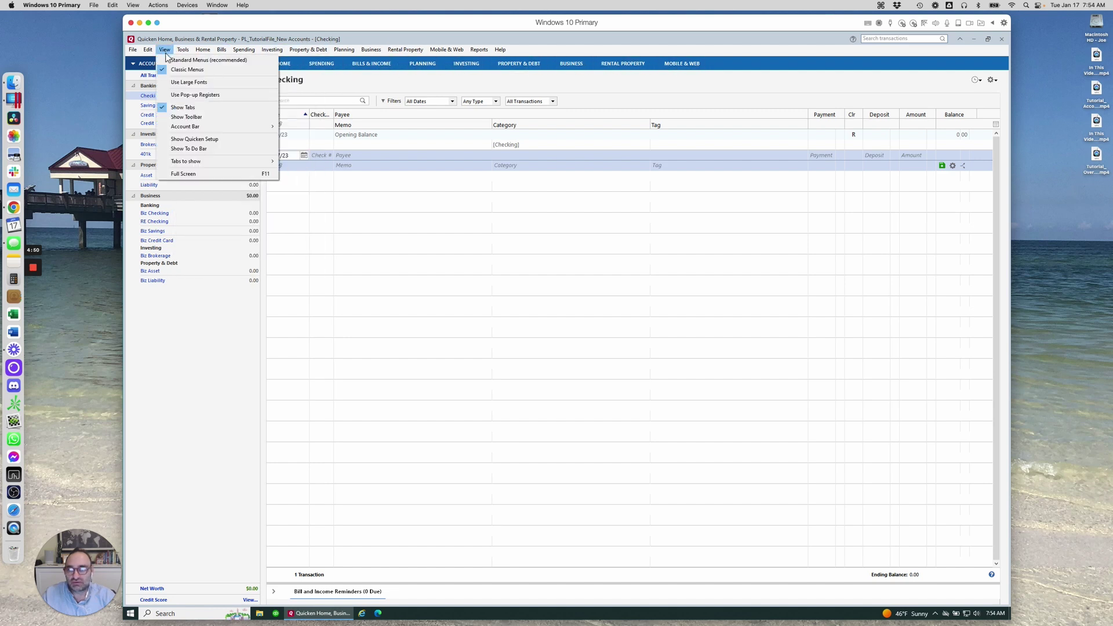
left_click(166, 58)
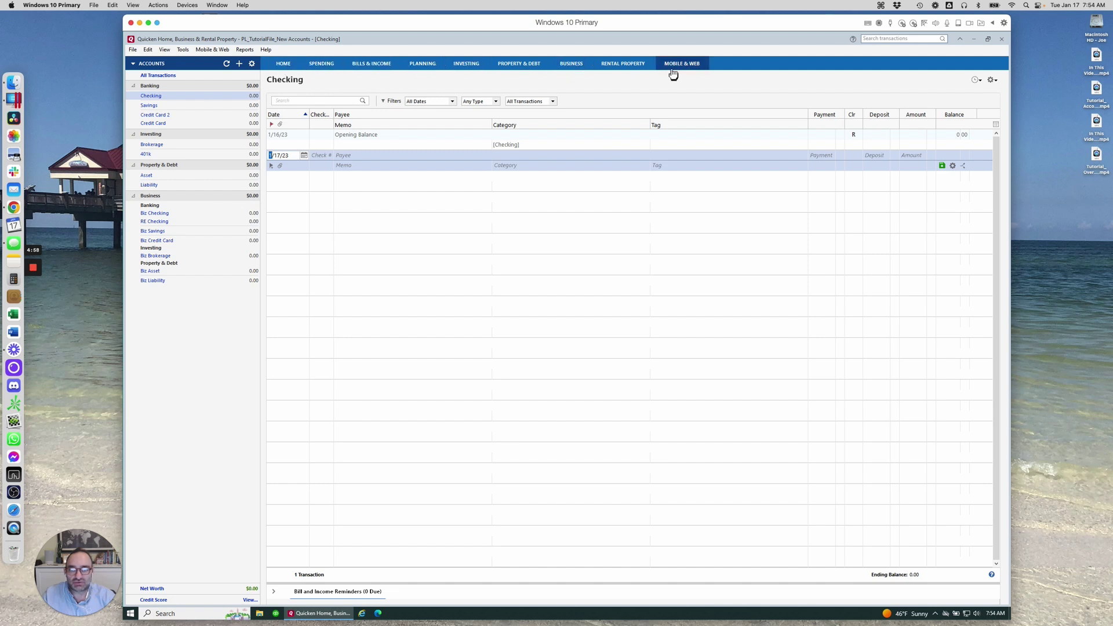
left_click(164, 51)
left_click(173, 69)
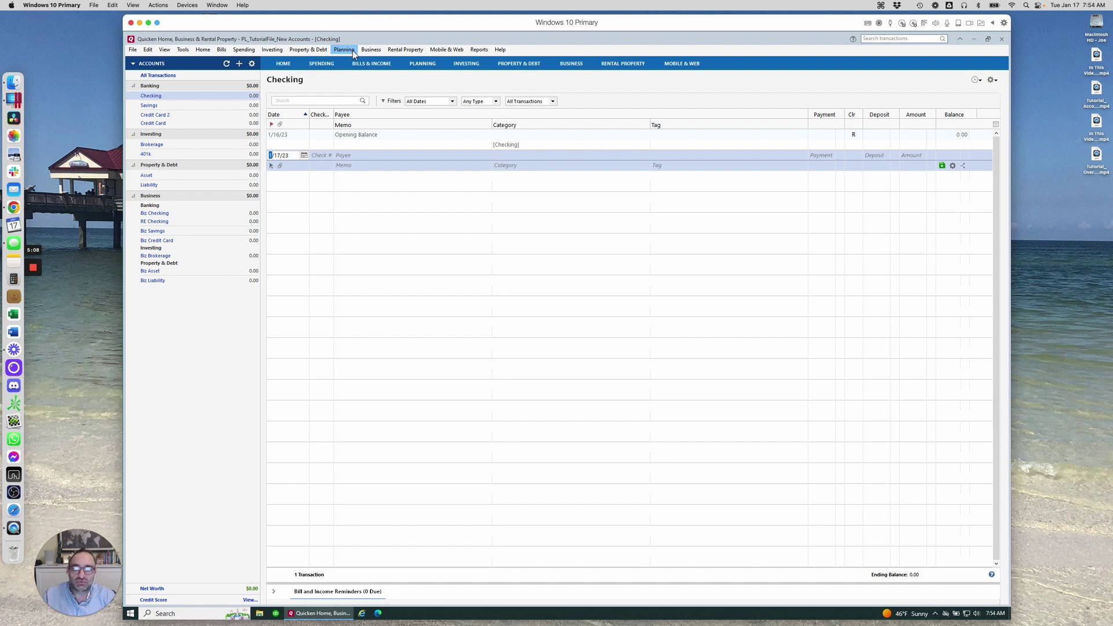
Examine the view options for the account bar and the list of tabs to show, without changing them
left_click(165, 50)
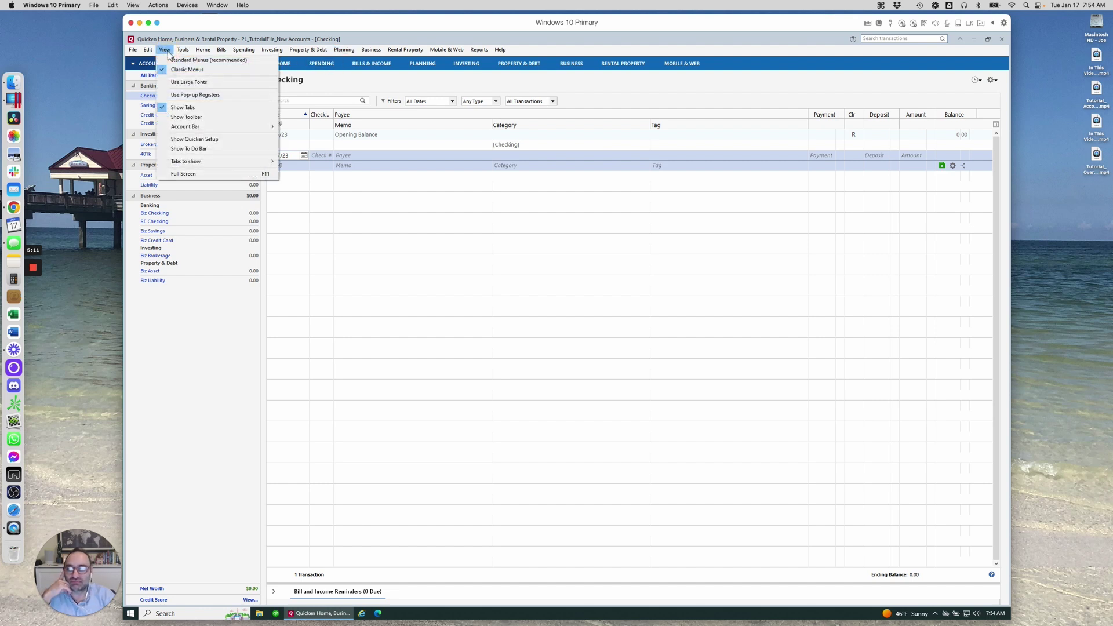
left_click(311, 82)
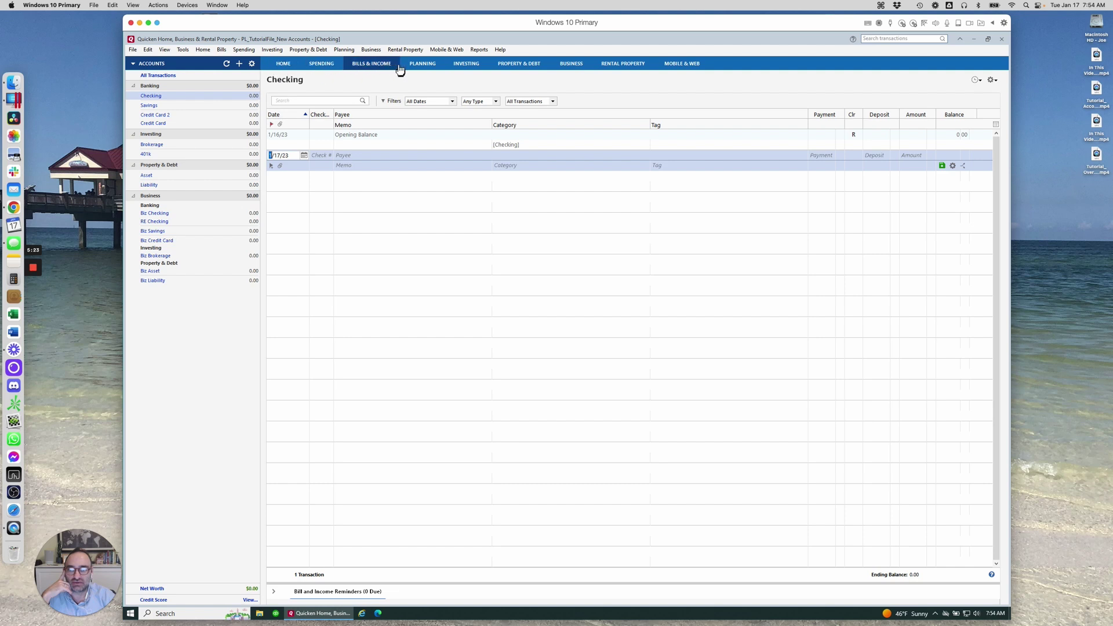
left_click(164, 51)
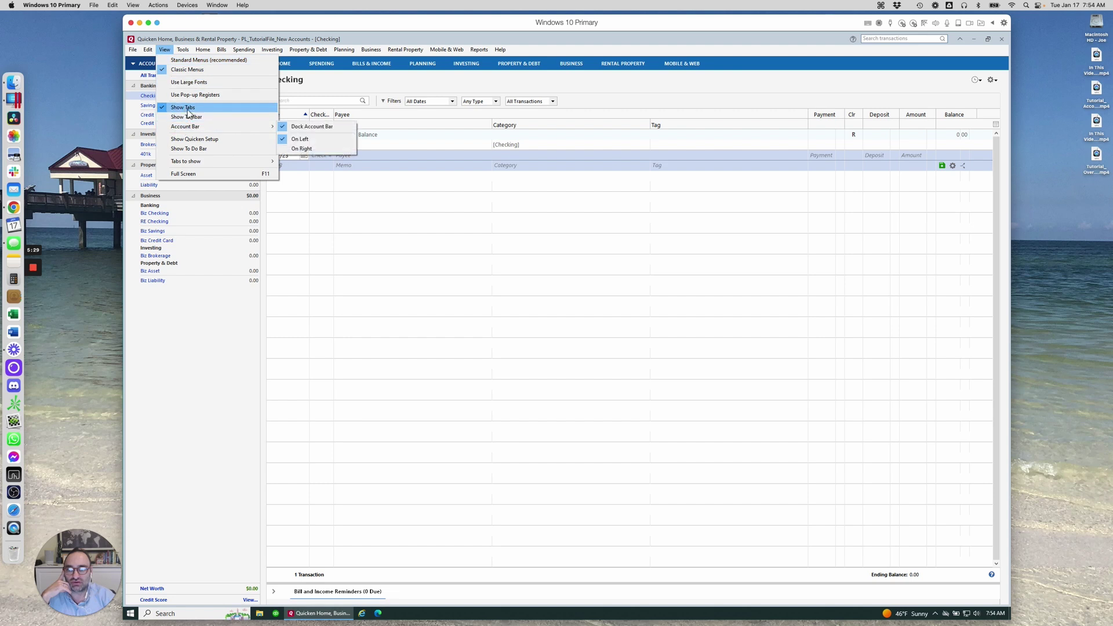
mouse_move(187, 165)
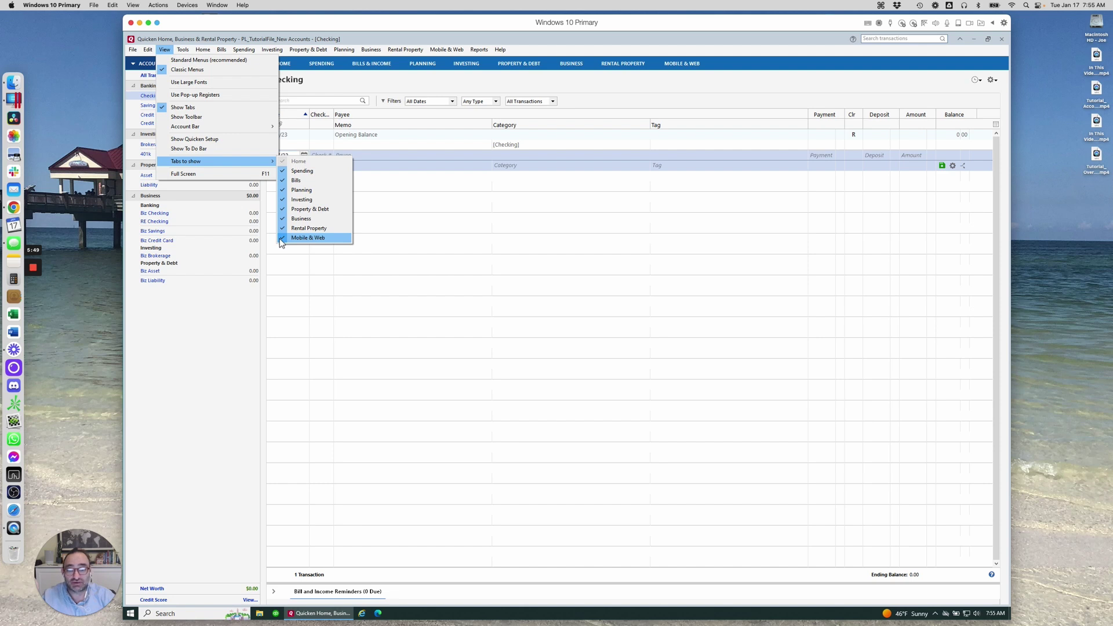
left_click(755, 71)
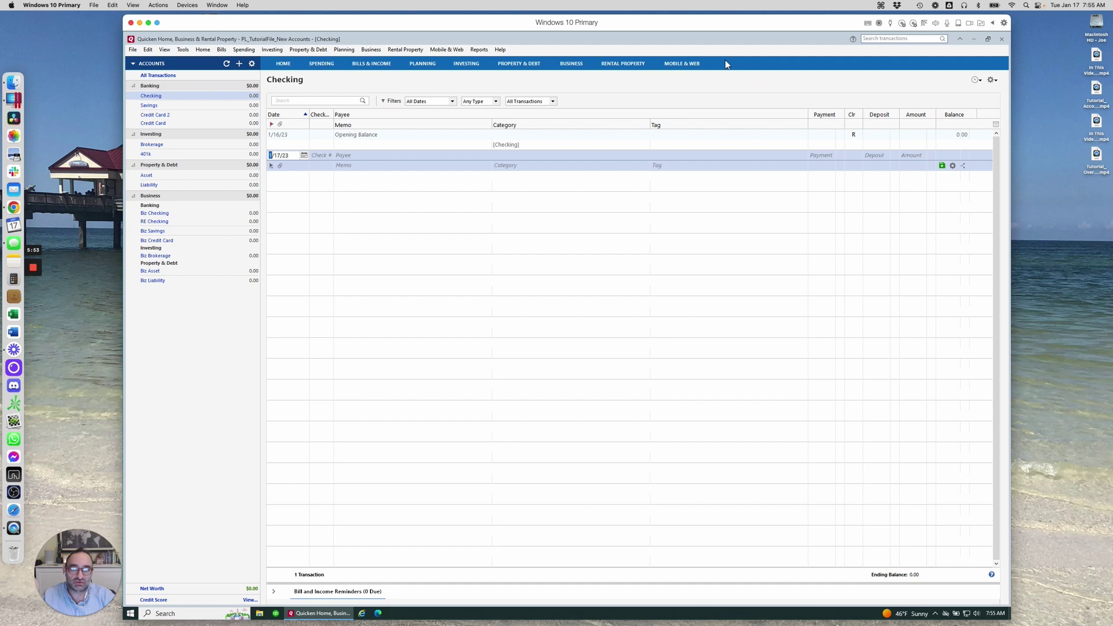
Look over the File and Edit commands, then review the searchable fields in Find and Replace and close it
left_click(133, 50)
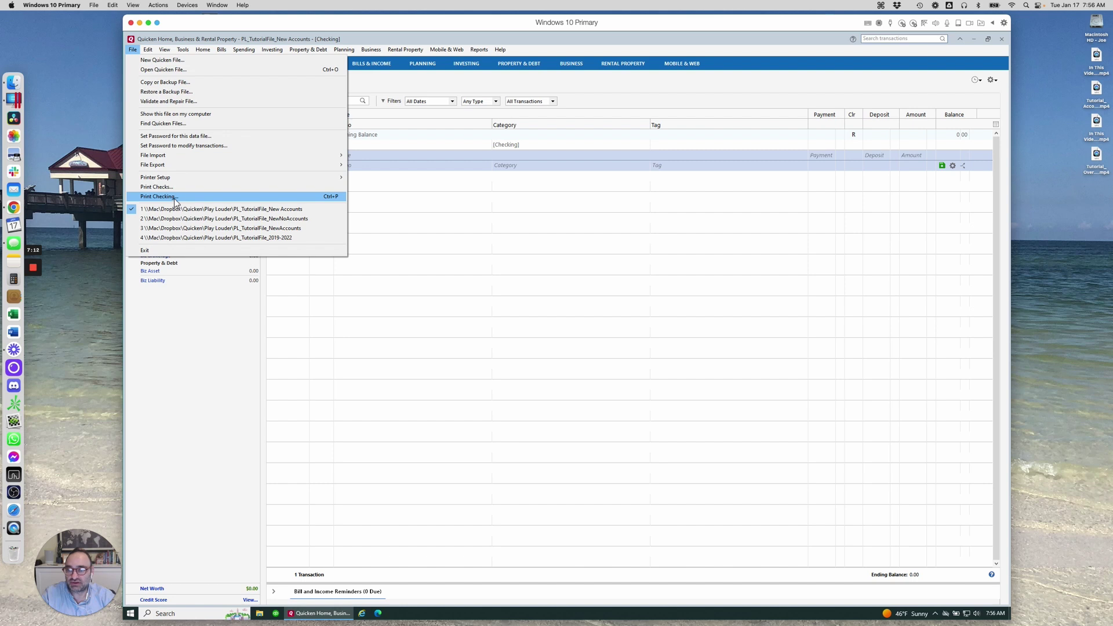
mouse_move(149, 50)
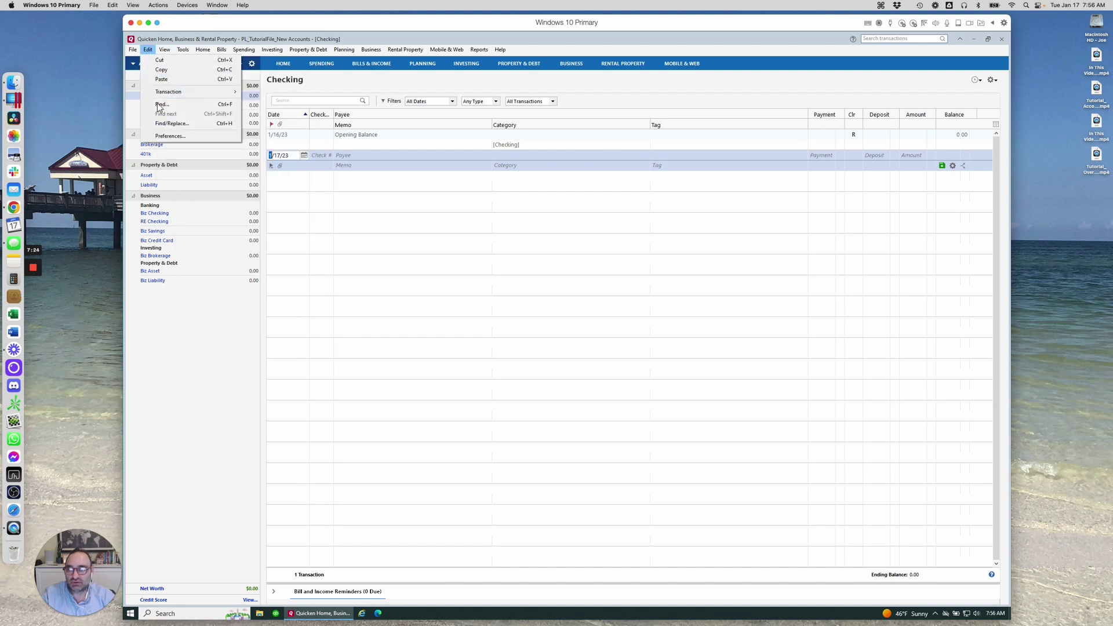
left_click(165, 123)
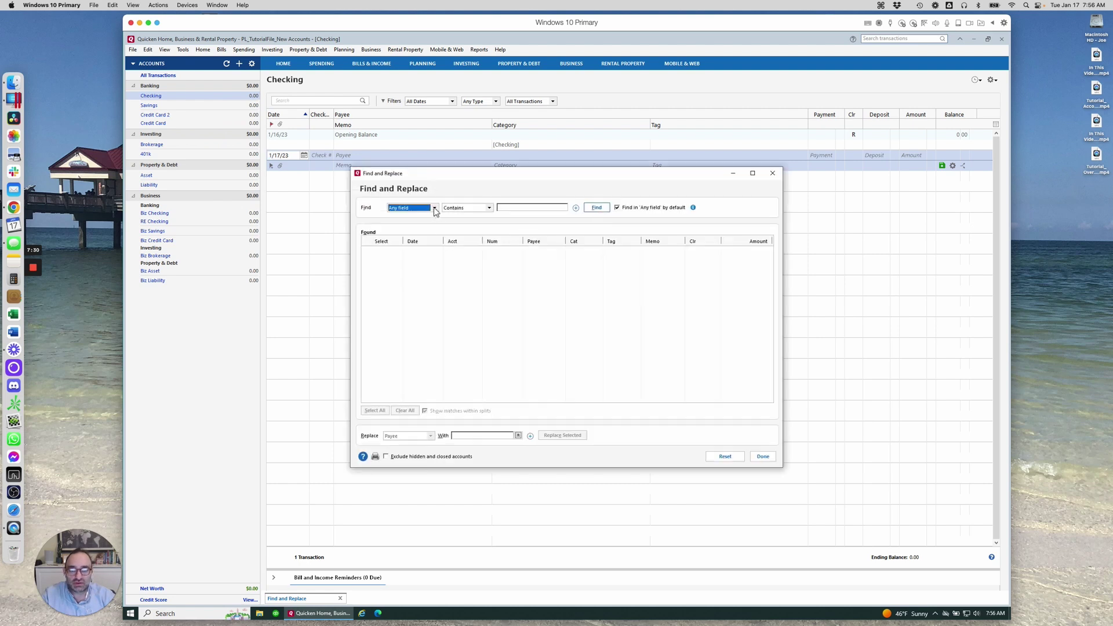
left_click(434, 208)
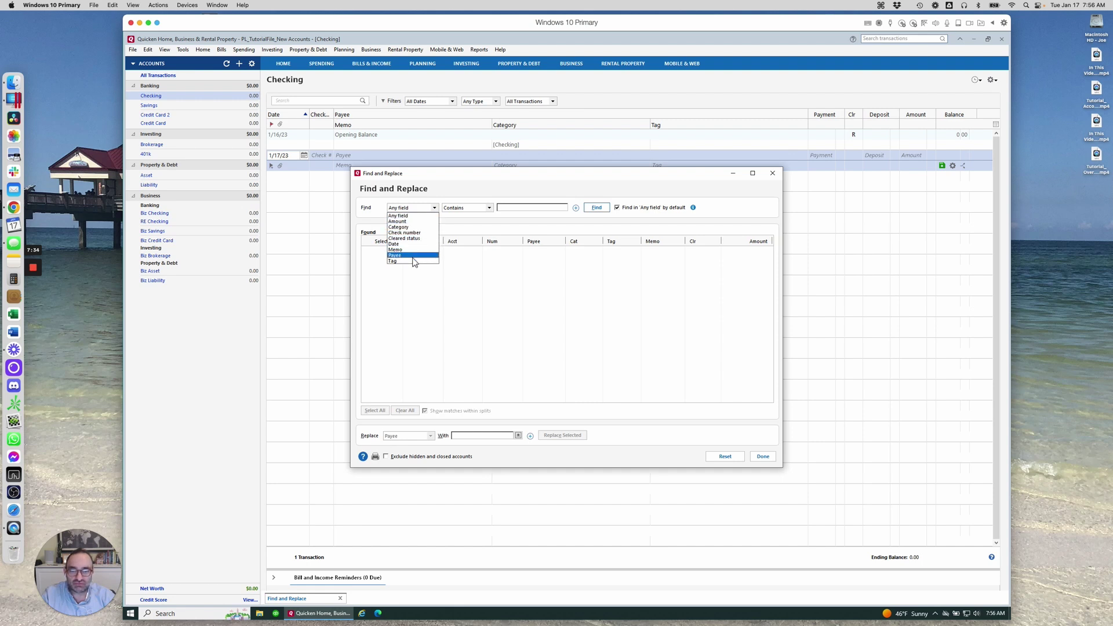
left_click(422, 444)
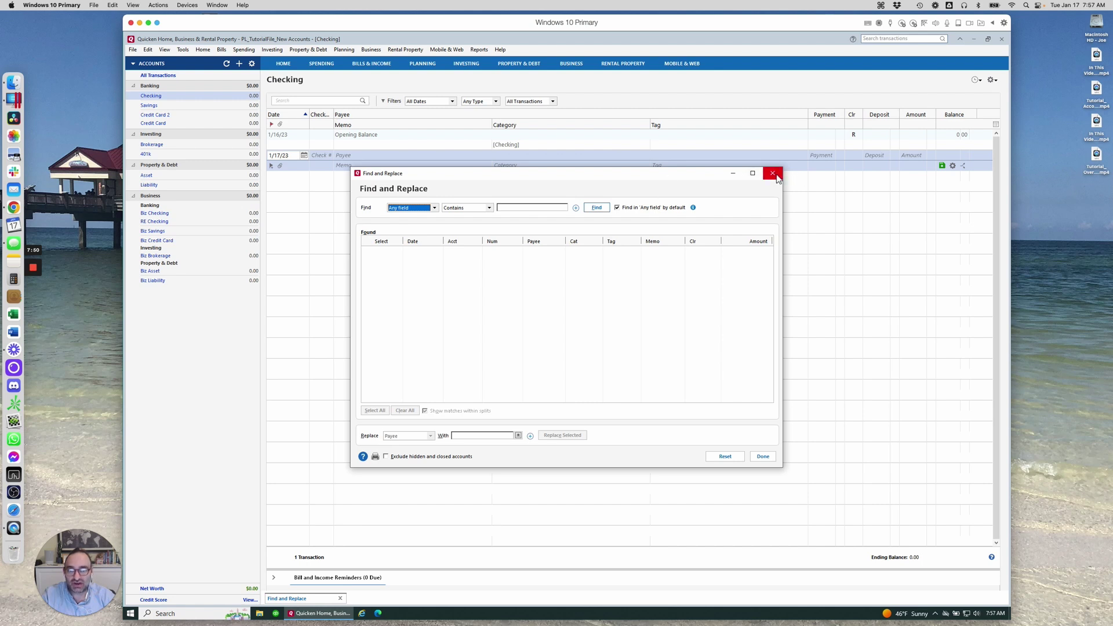
left_click(433, 208)
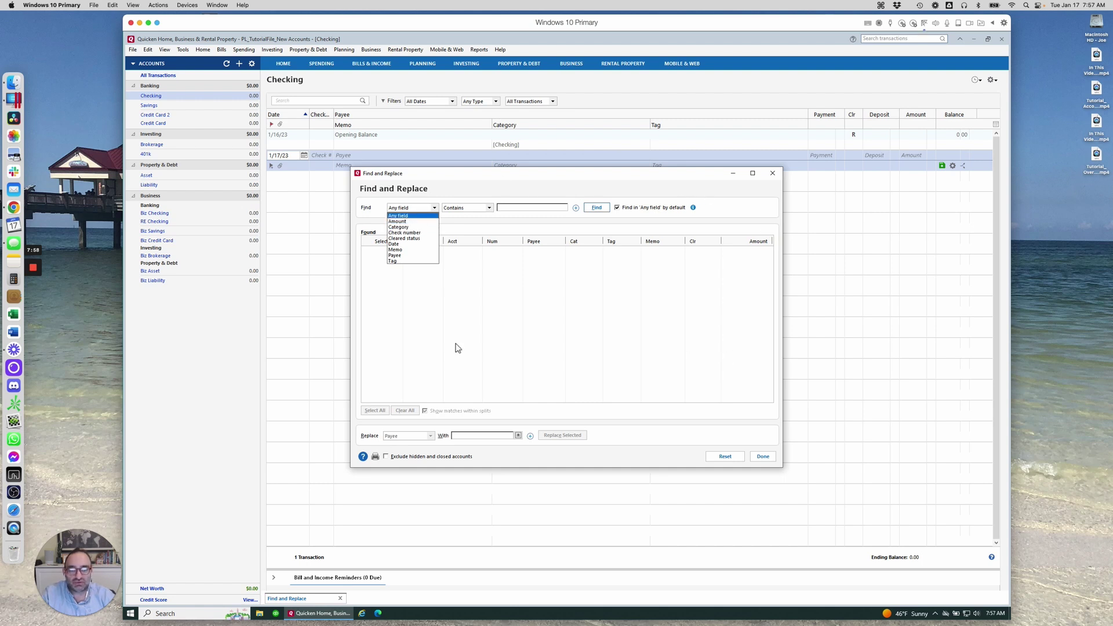
left_click(774, 174)
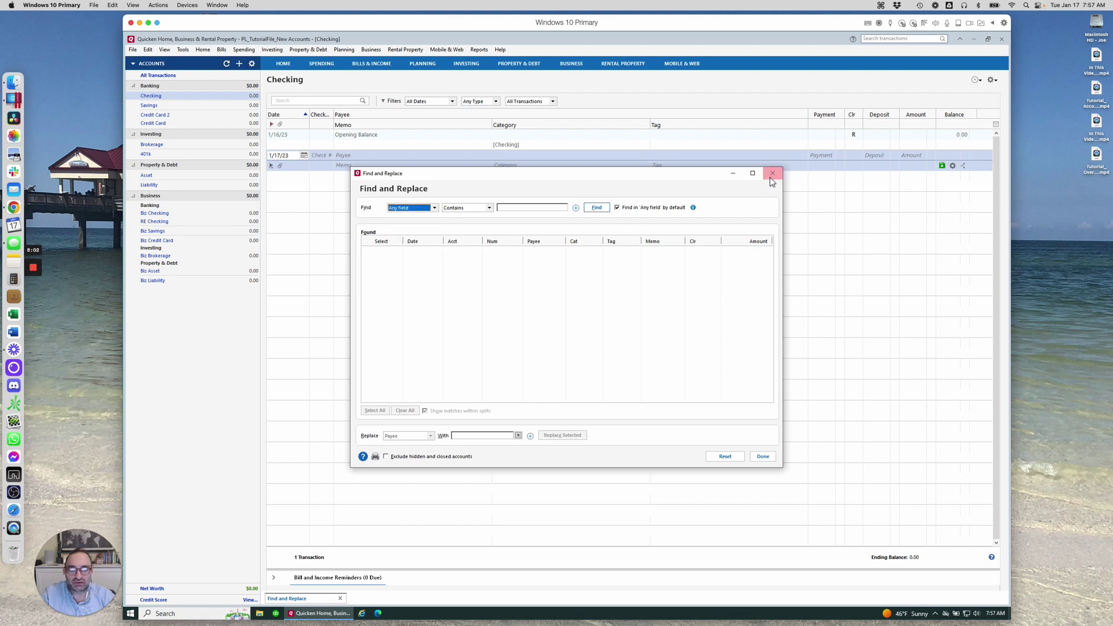
left_click(771, 174)
Look through the Tools commands, view the Recategorize dialog and close it without making changes
left_click(183, 50)
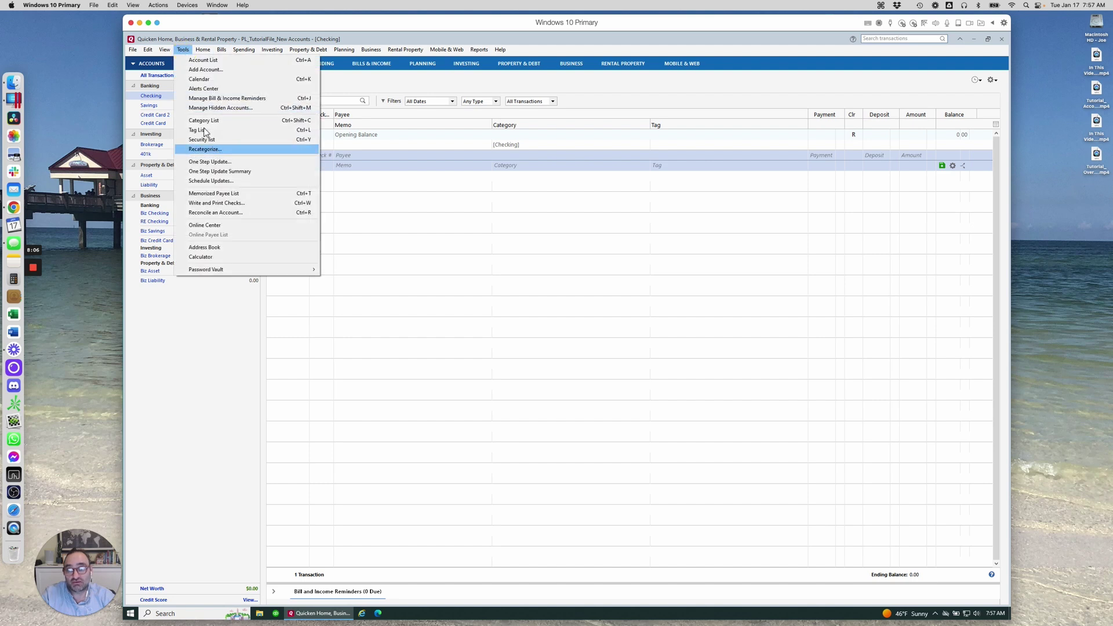
left_click(165, 49)
left_click(165, 49)
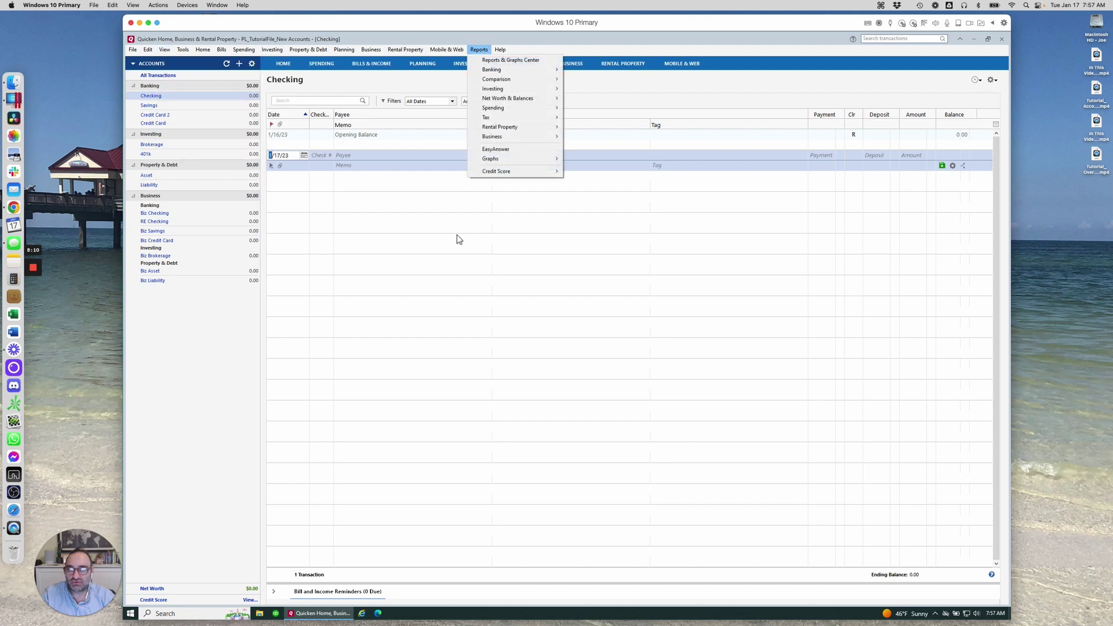
mouse_move(165, 51)
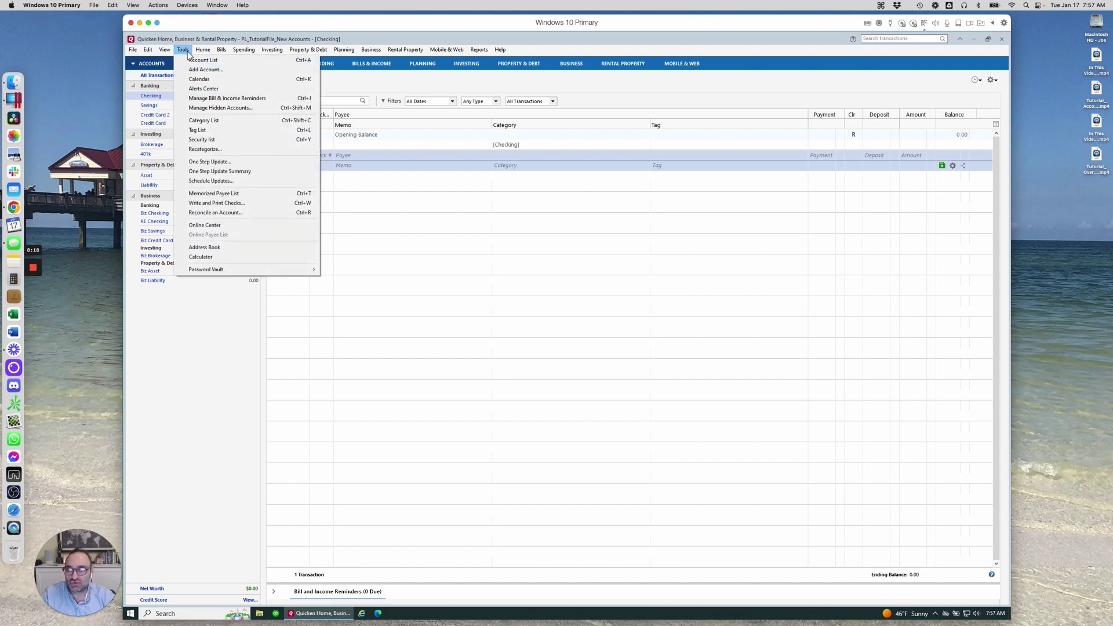
mouse_move(216, 271)
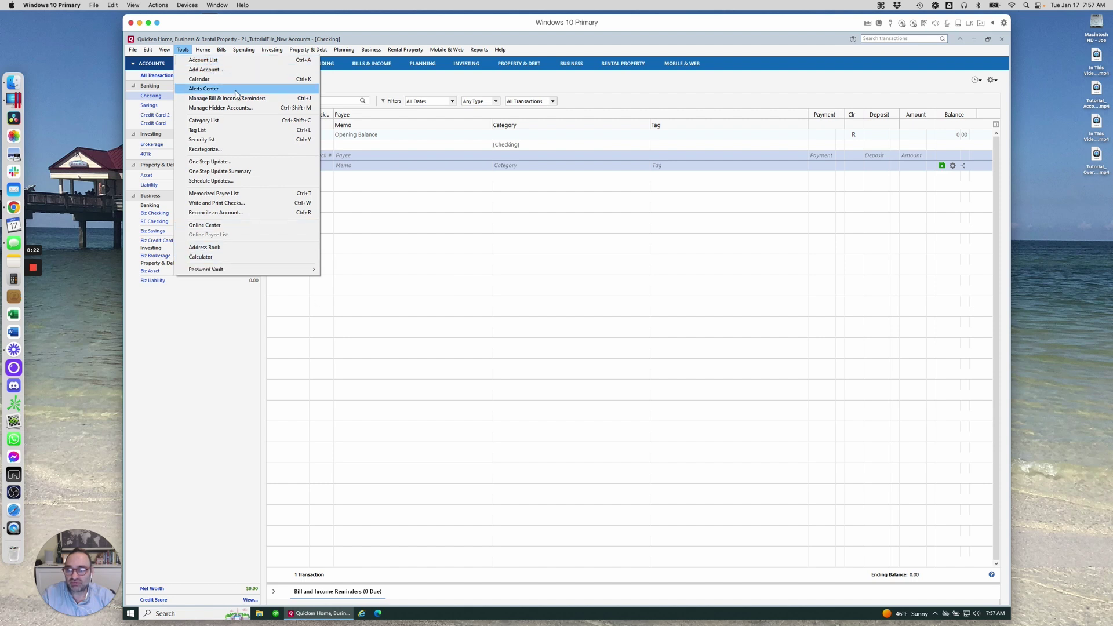
left_click(211, 152)
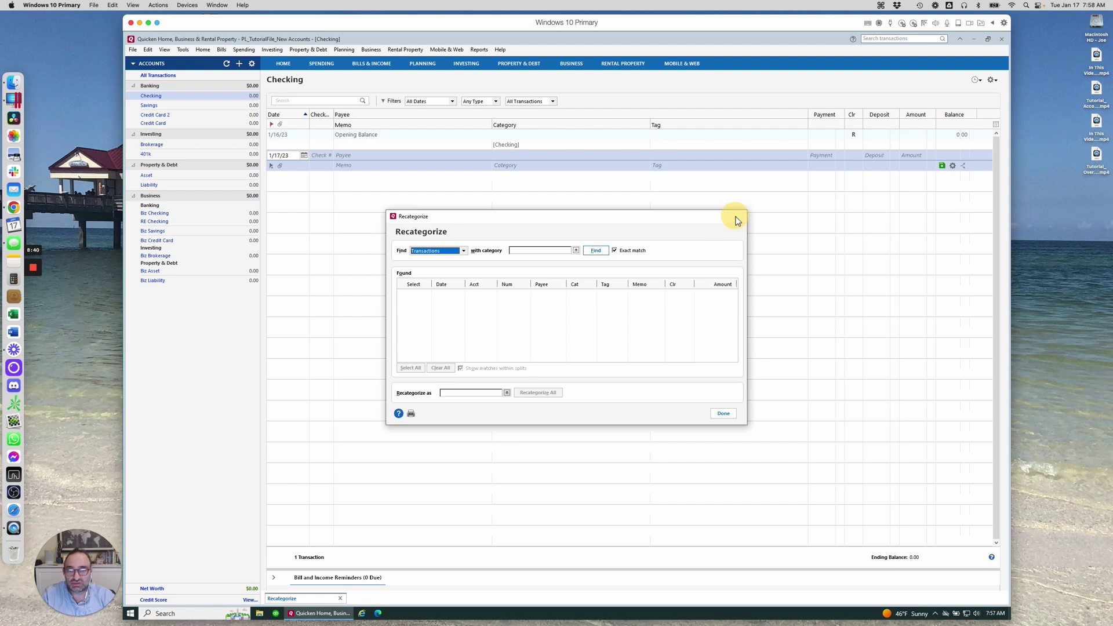
left_click(736, 218)
Examine the Password Vault options and the Home view commands without choosing any
left_click(184, 51)
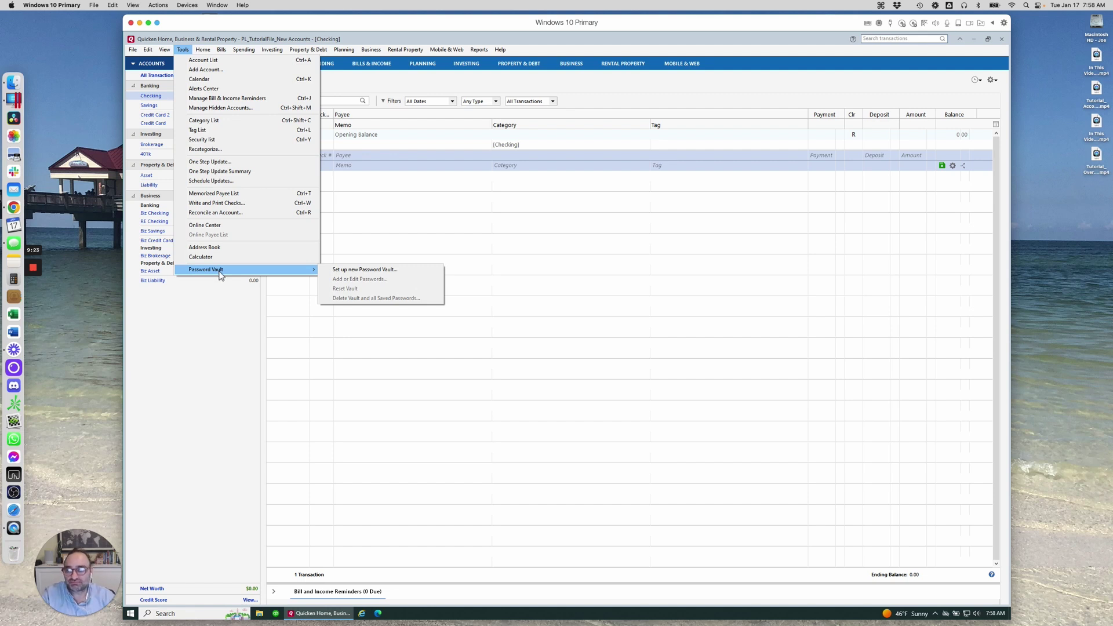
mouse_move(205, 51)
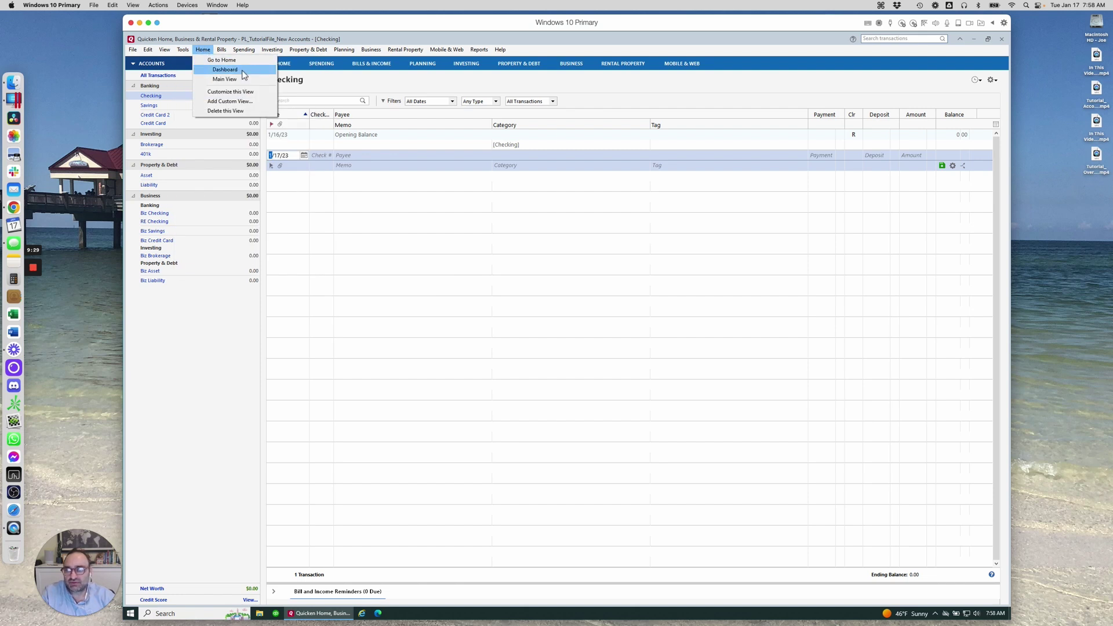
left_click(344, 83)
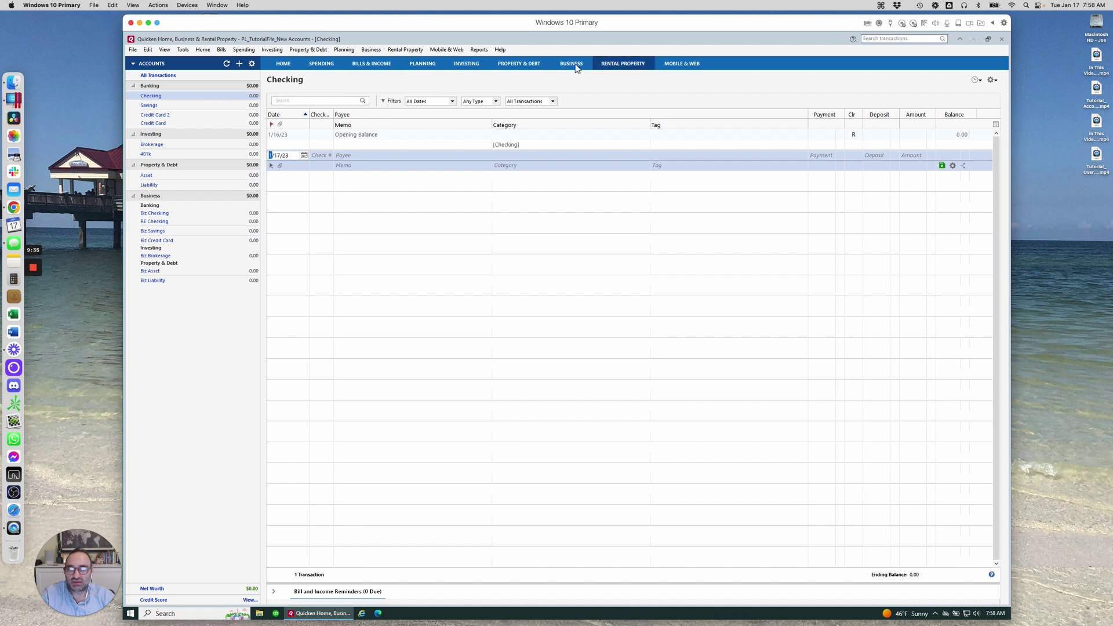
Customize the Home page's Main View by adding Bill and Income Reminders to its chosen items
left_click(288, 66)
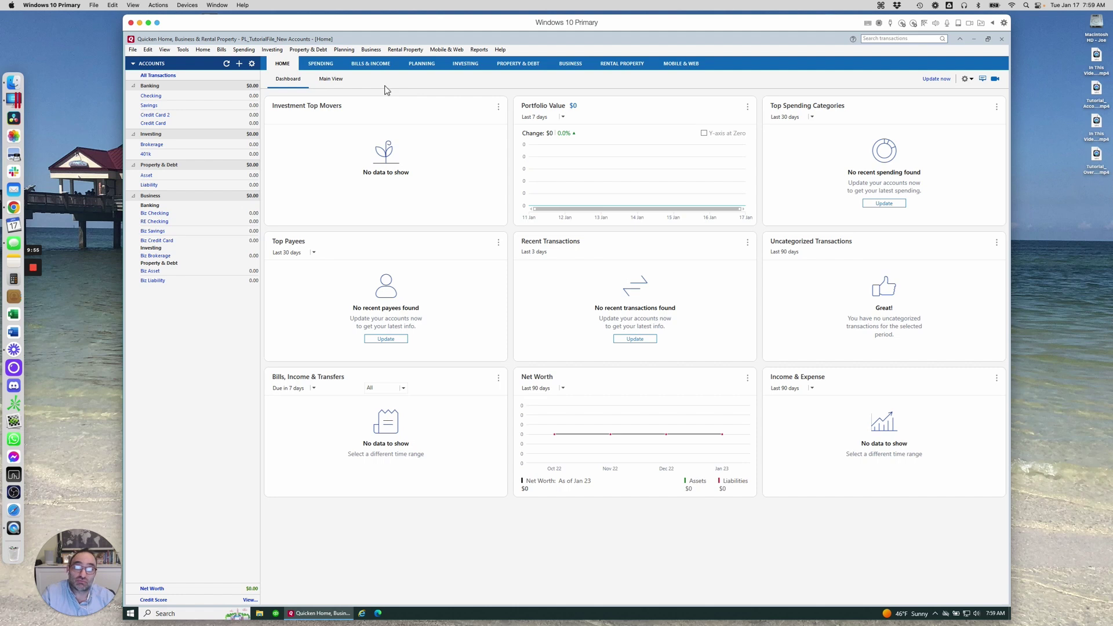
left_click(337, 83)
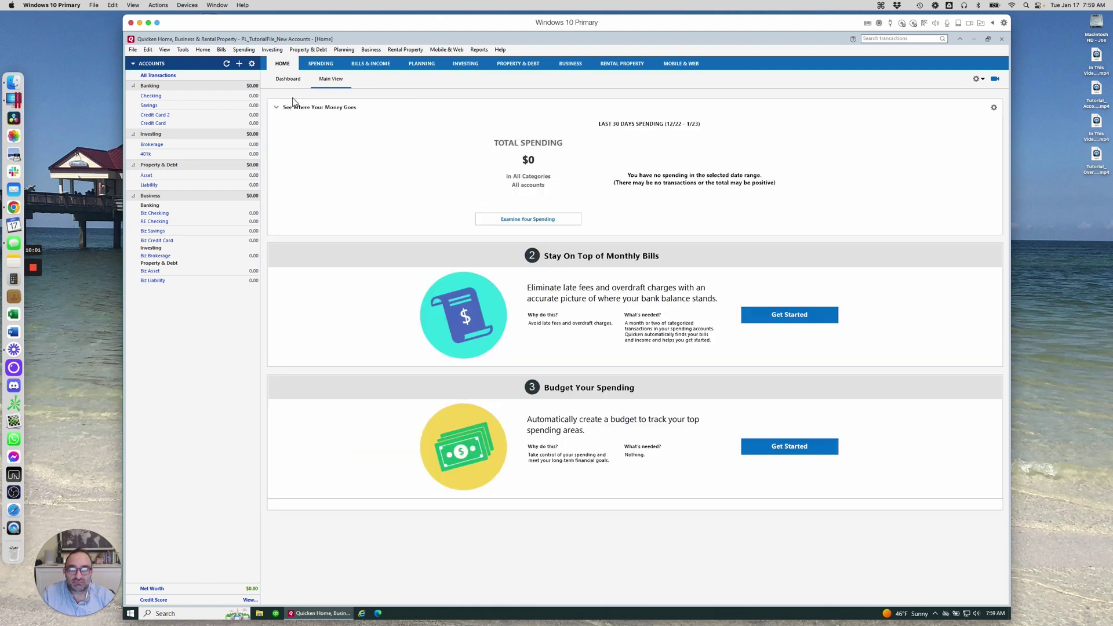
left_click(982, 84)
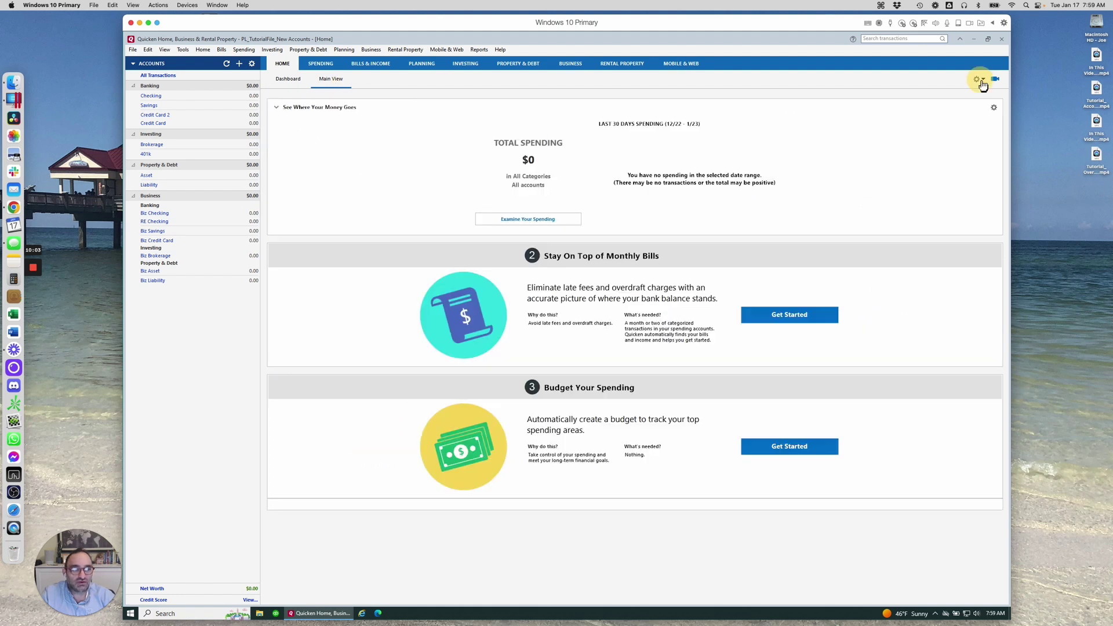
left_click(944, 100)
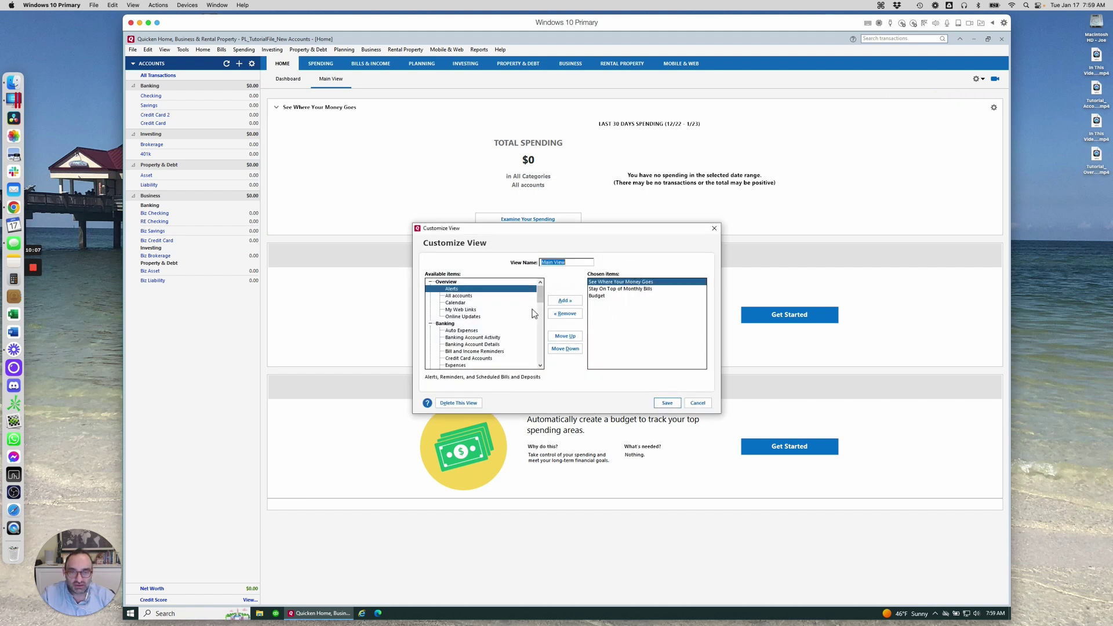
left_click_drag(540, 293, 540, 305)
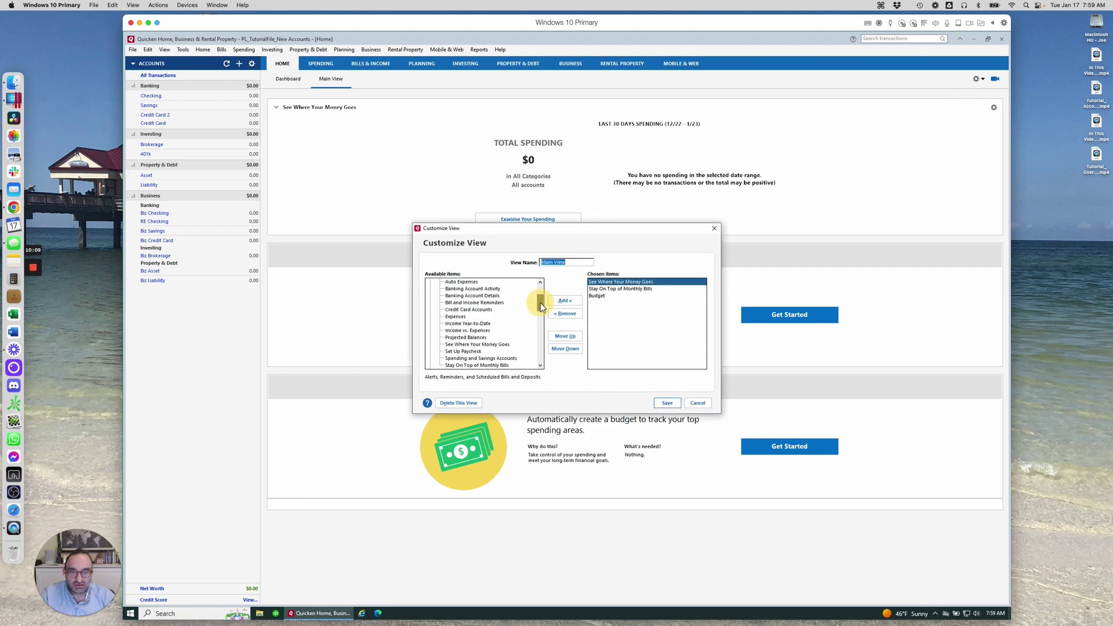
left_click(474, 302)
left_click(564, 300)
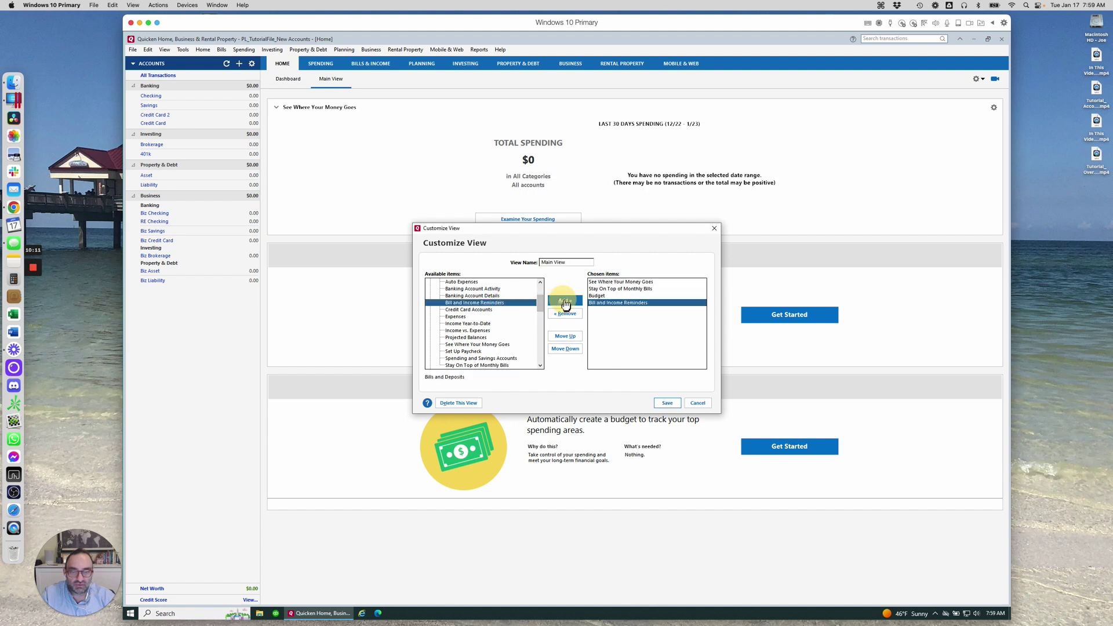
Remove Budget, Stay On Top of Monthly Bills and See Where Your Money Goes from the chosen items
left_click(597, 296)
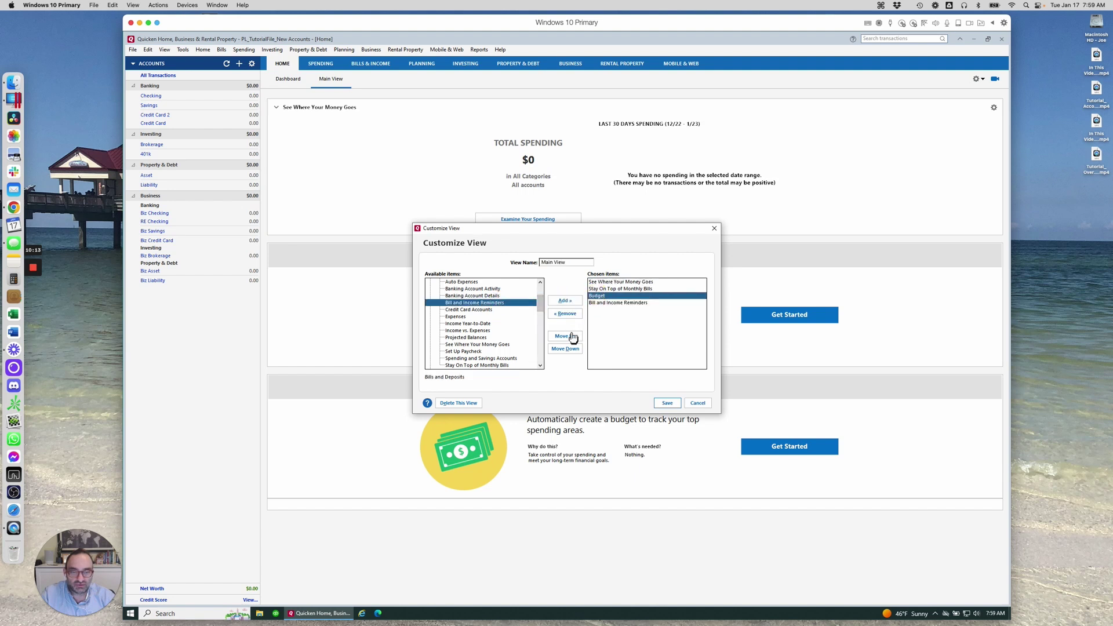
left_click(565, 313)
left_click(608, 289)
left_click(566, 313)
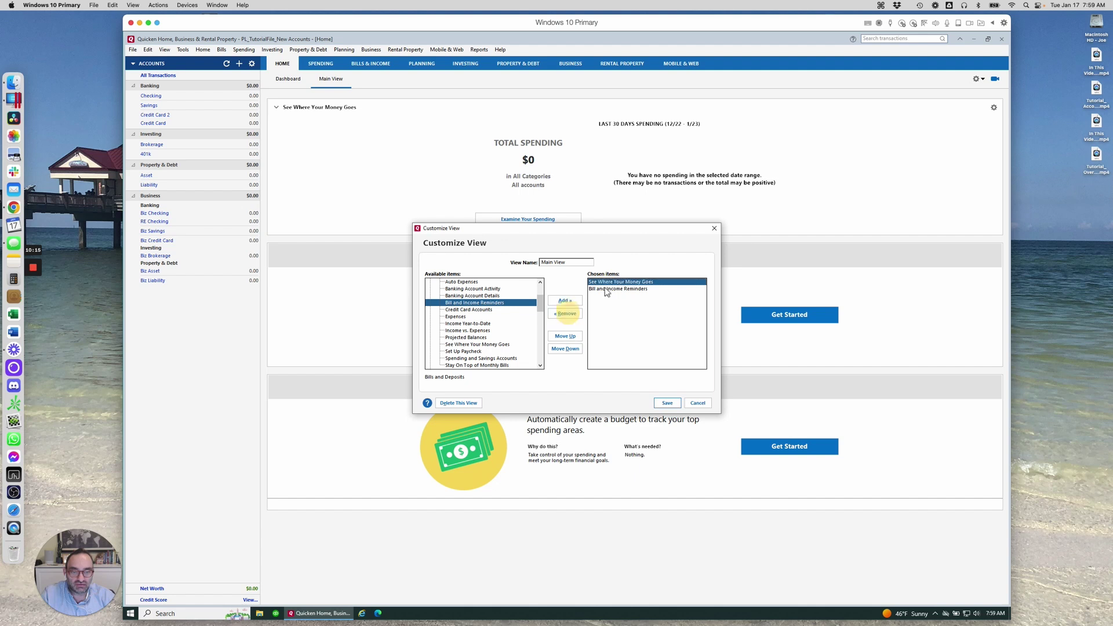
left_click(566, 314)
Add Net Worth from the Property & Debt items to the Main View and save the customized view
scroll(540, 314, "up", 5)
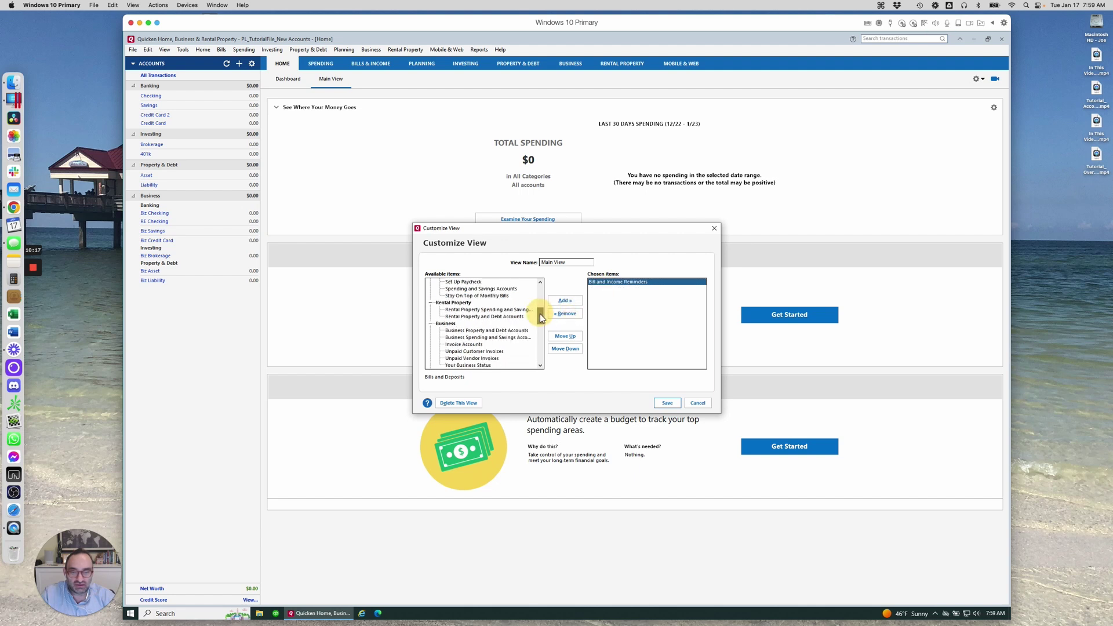
scroll(539, 317, "down", 5)
left_click_drag(541, 301, 537, 346)
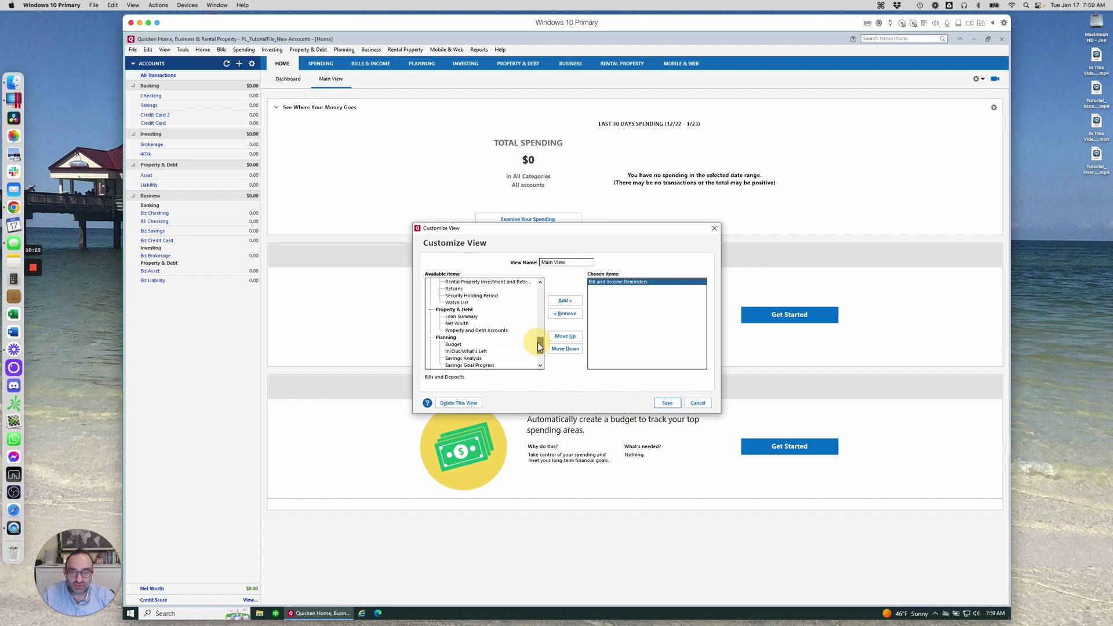
left_click(466, 325)
left_click(564, 300)
left_click(666, 403)
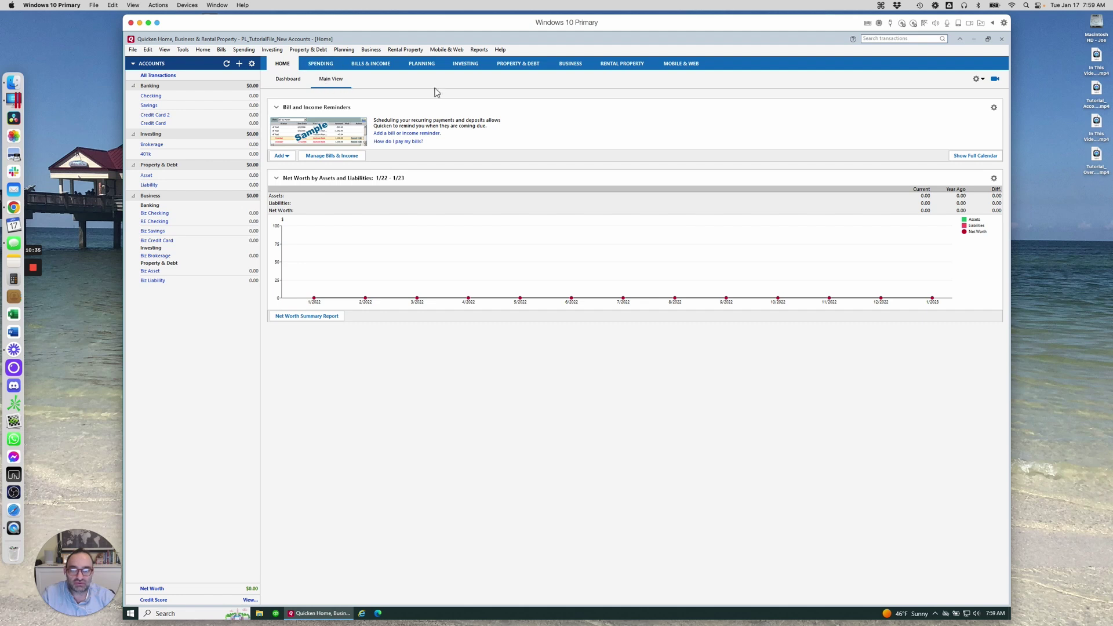
View the Spending page and the Bills & Income page, then return to the Home page
left_click(246, 51)
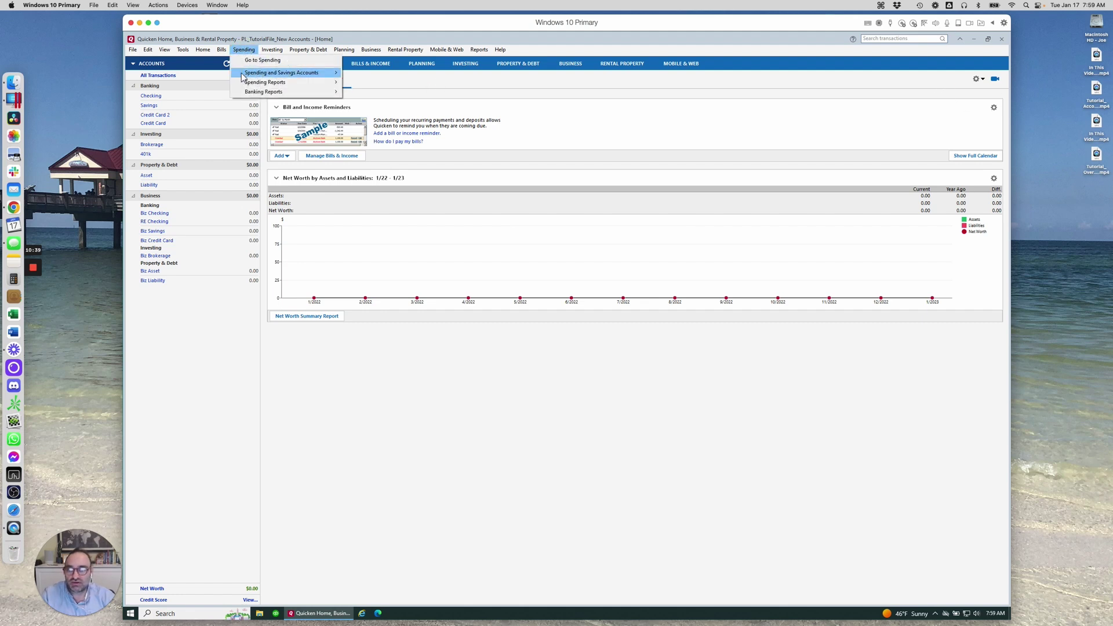
left_click(249, 61)
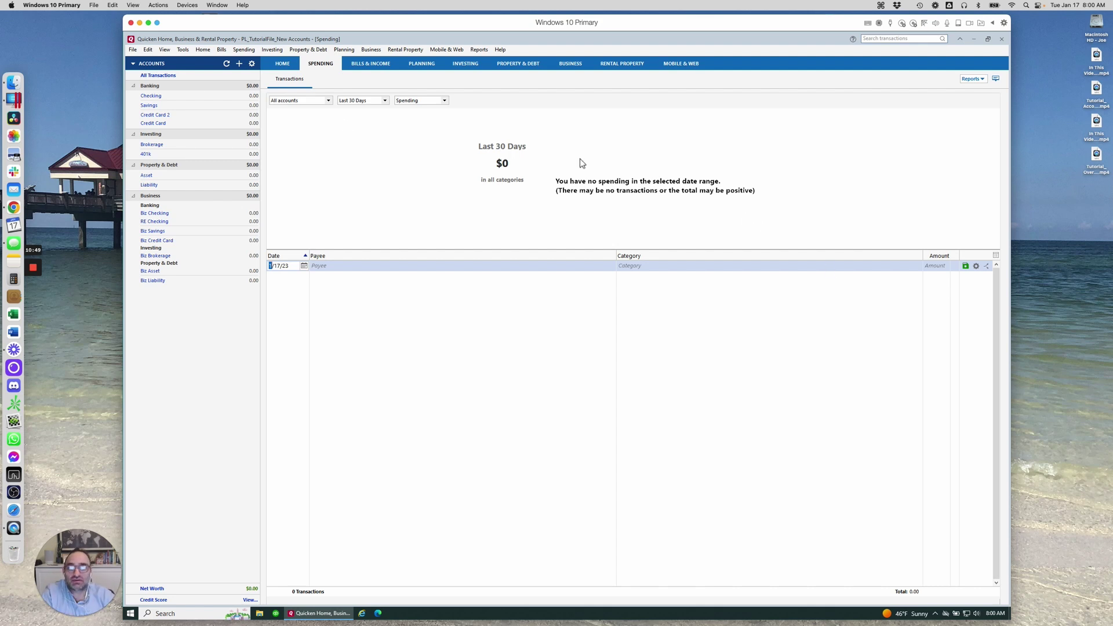
left_click(245, 49)
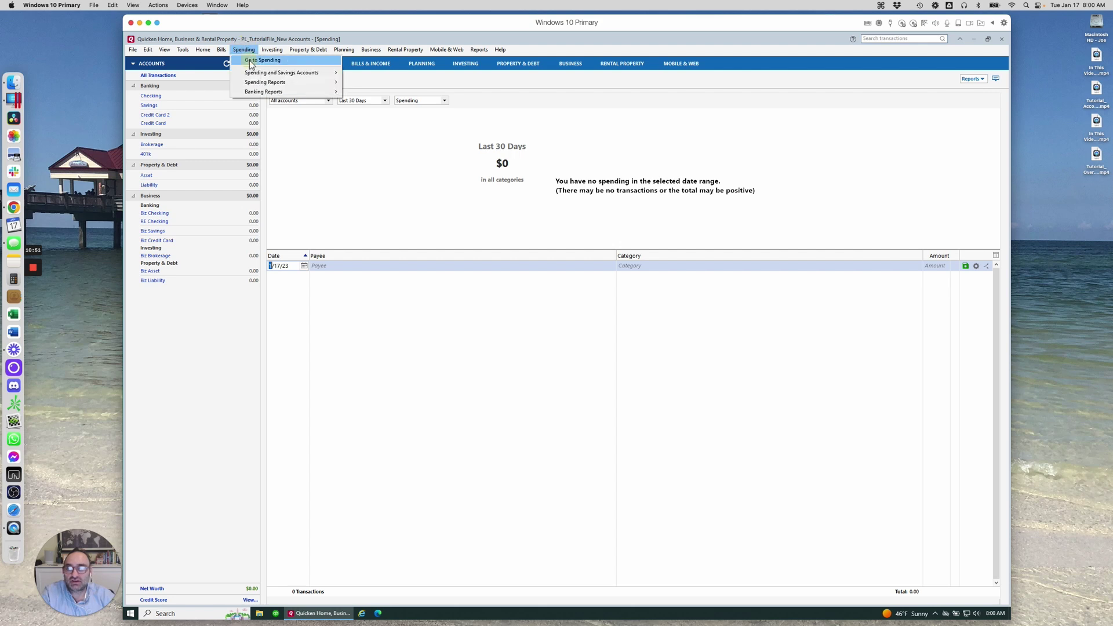
left_click(253, 65)
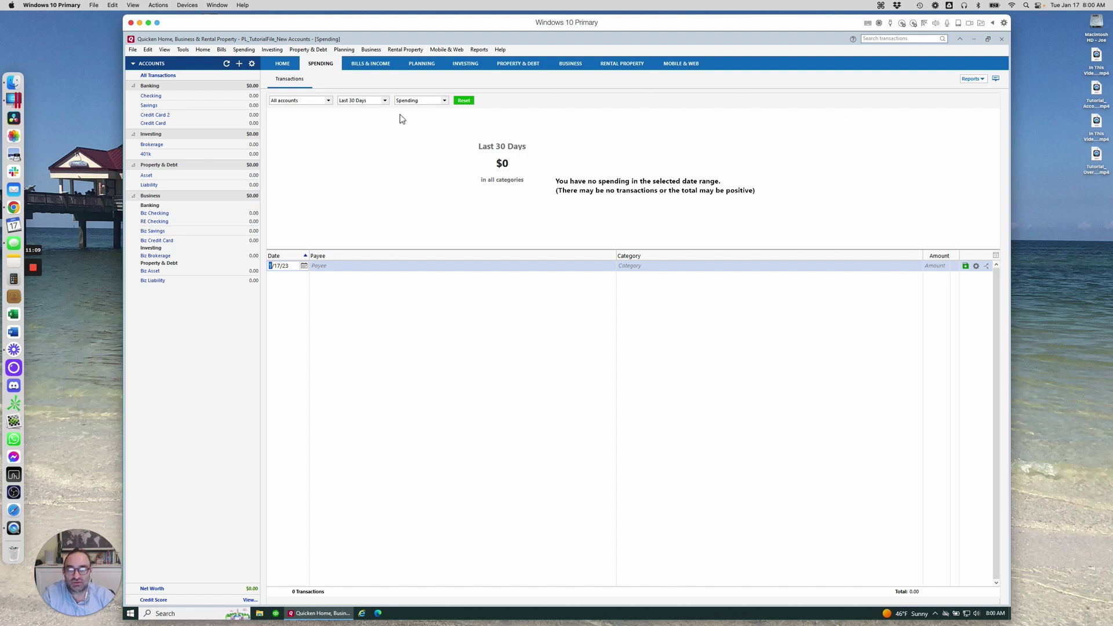
left_click(370, 64)
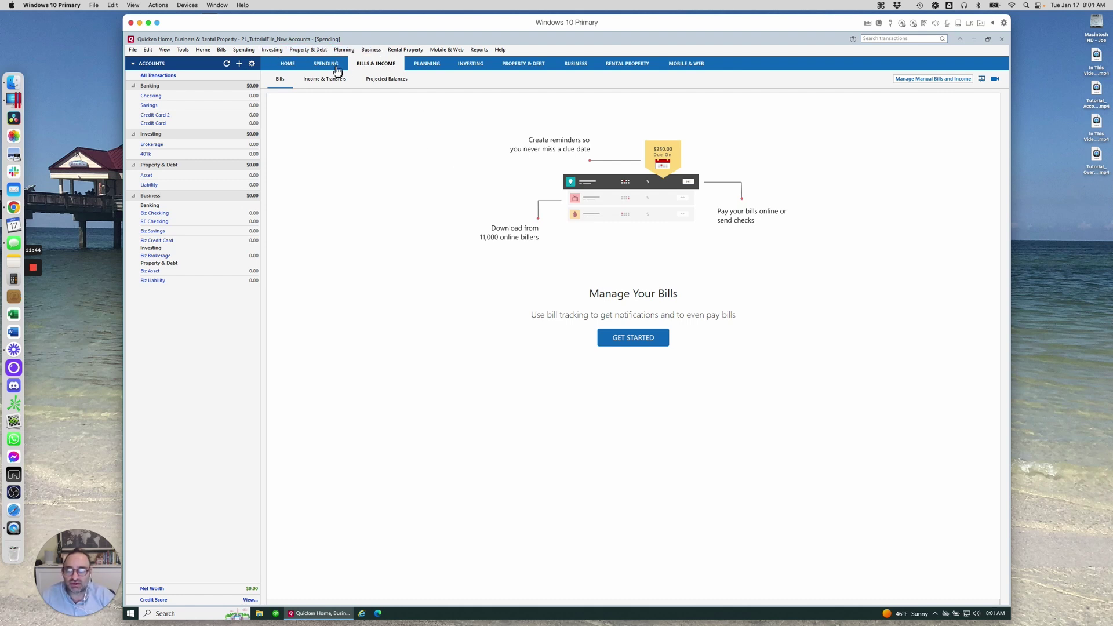
left_click(294, 66)
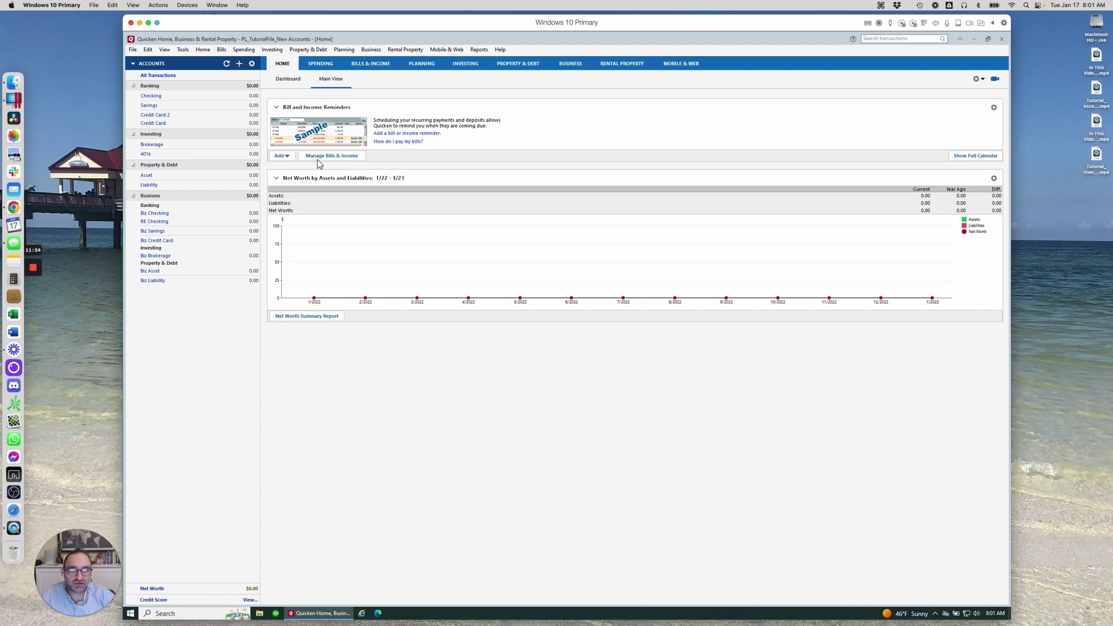
Hide Bills from the list of tabs to show
left_click(165, 50)
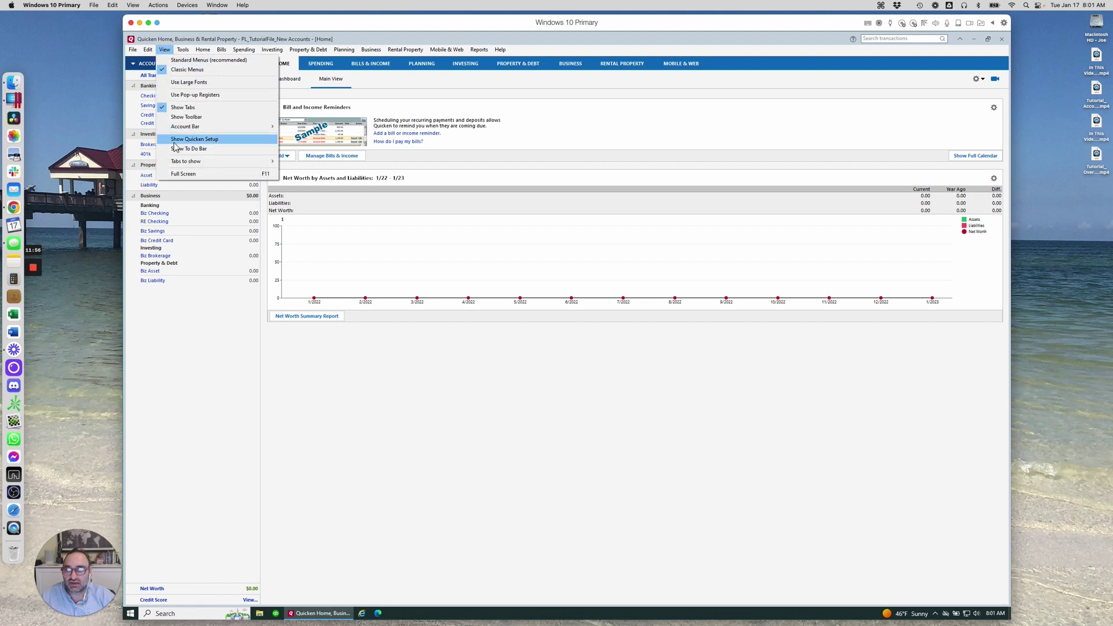
mouse_move(239, 163)
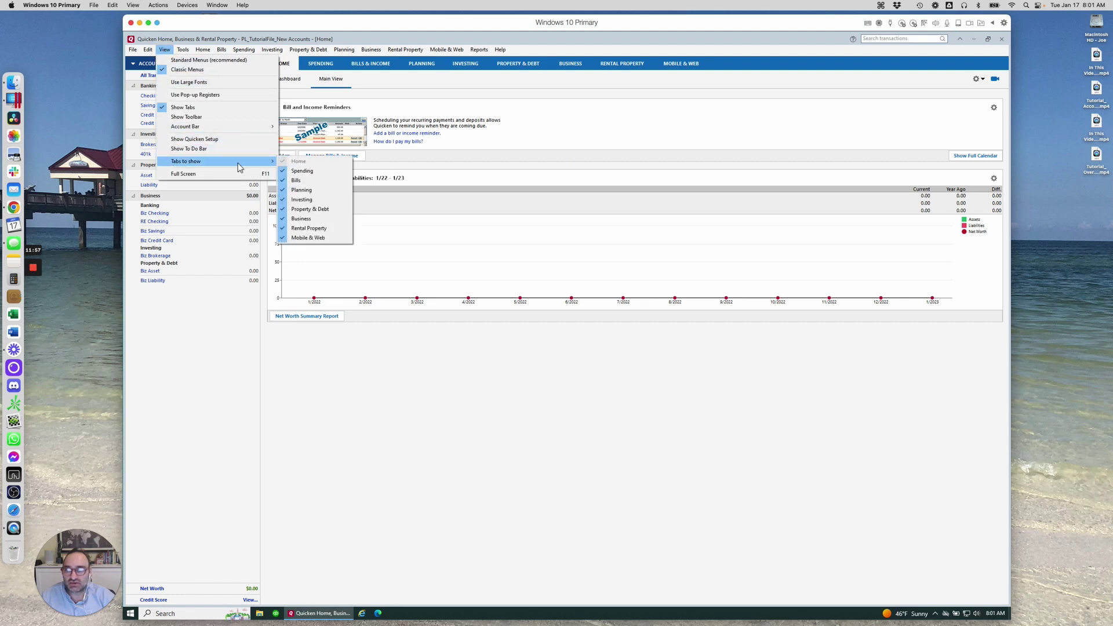
left_click(318, 183)
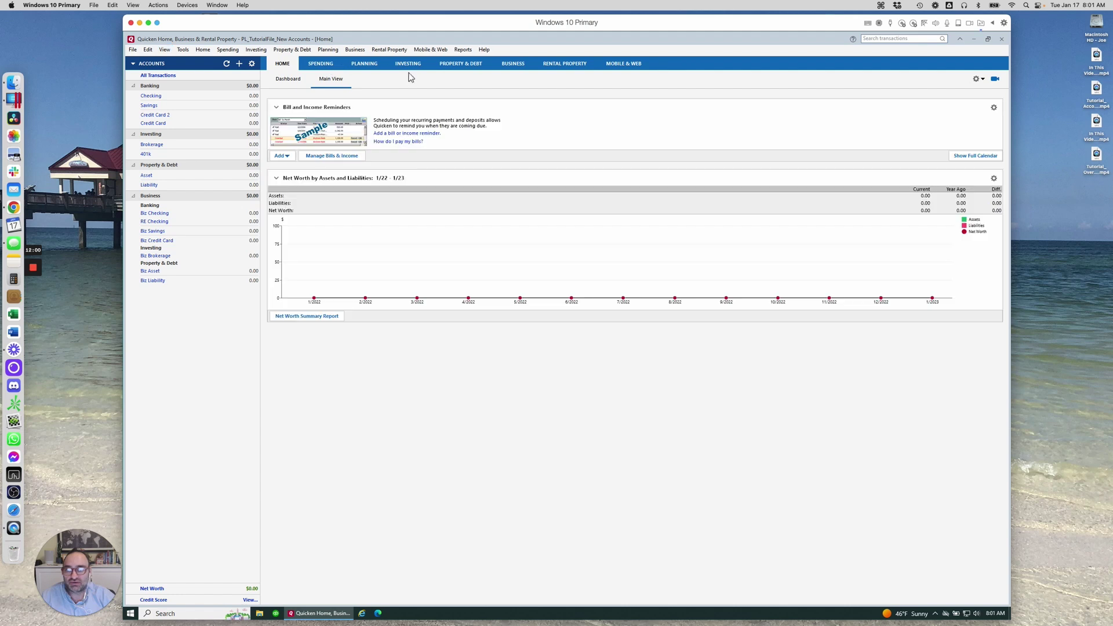
Restore Bills to the list of tabs to show
left_click(182, 50)
mouse_move(164, 51)
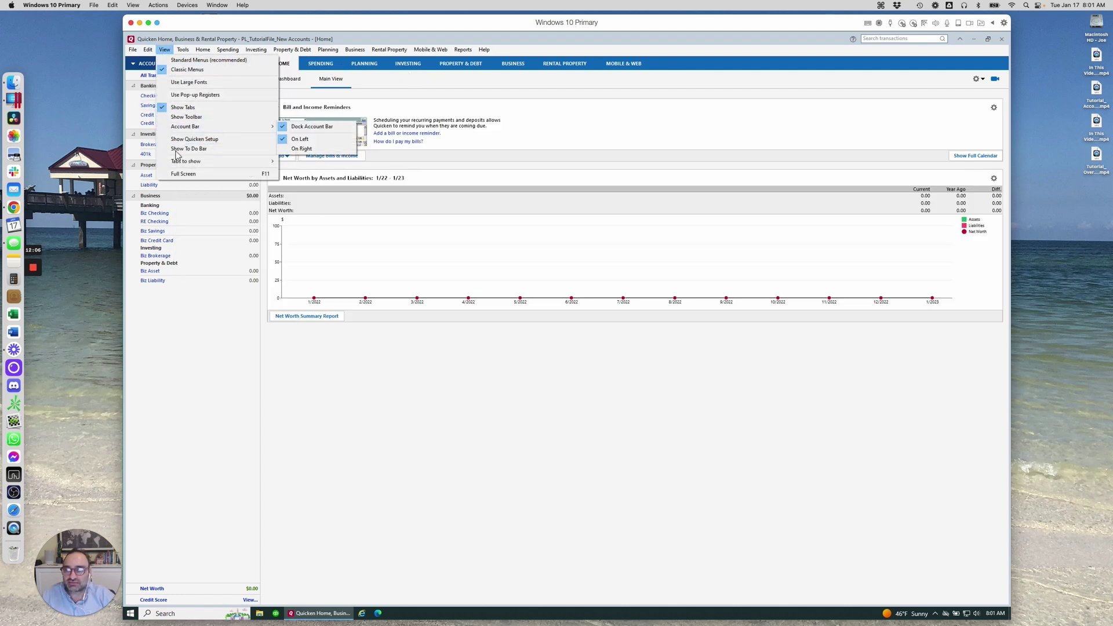
mouse_move(178, 162)
left_click(293, 180)
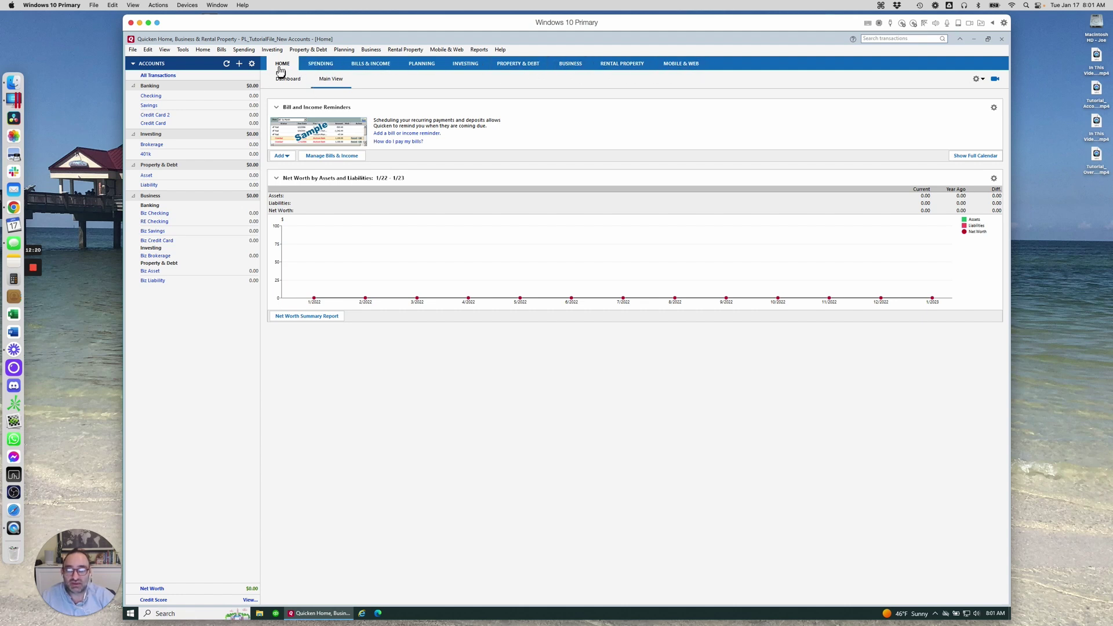
View the Spending page, the Bills & Income page and the Planning page with its Budgets view
left_click(328, 68)
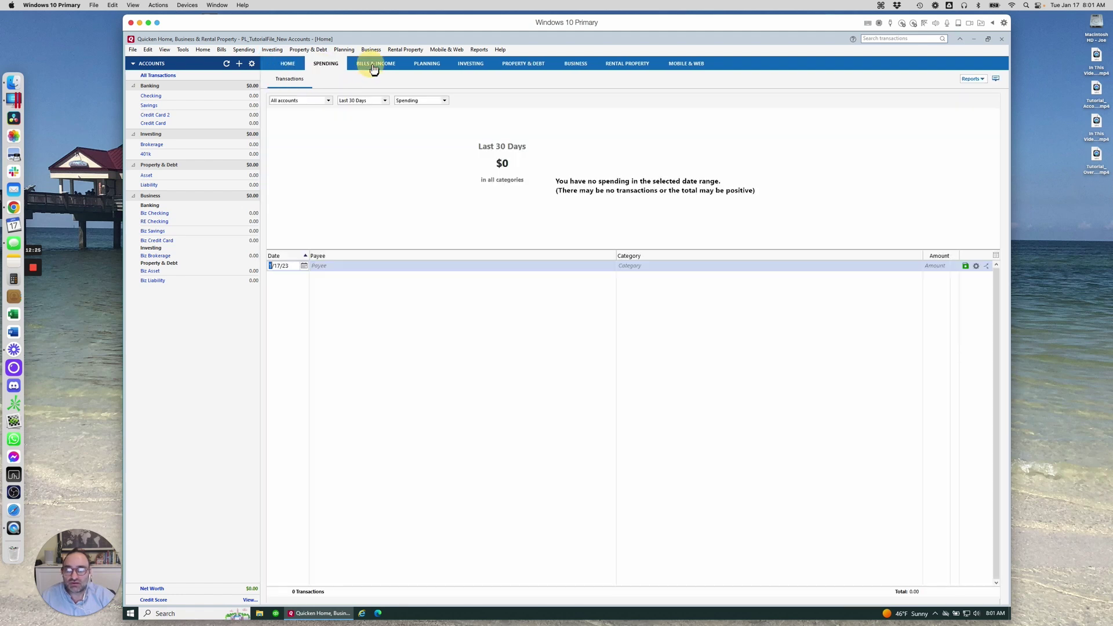
left_click(373, 66)
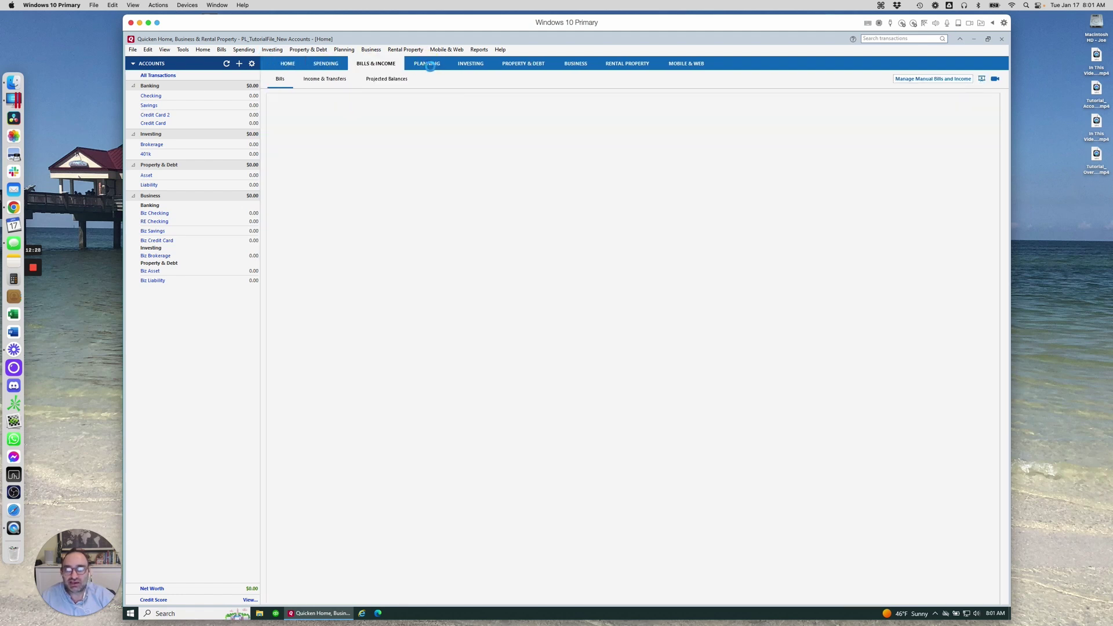
left_click(429, 65)
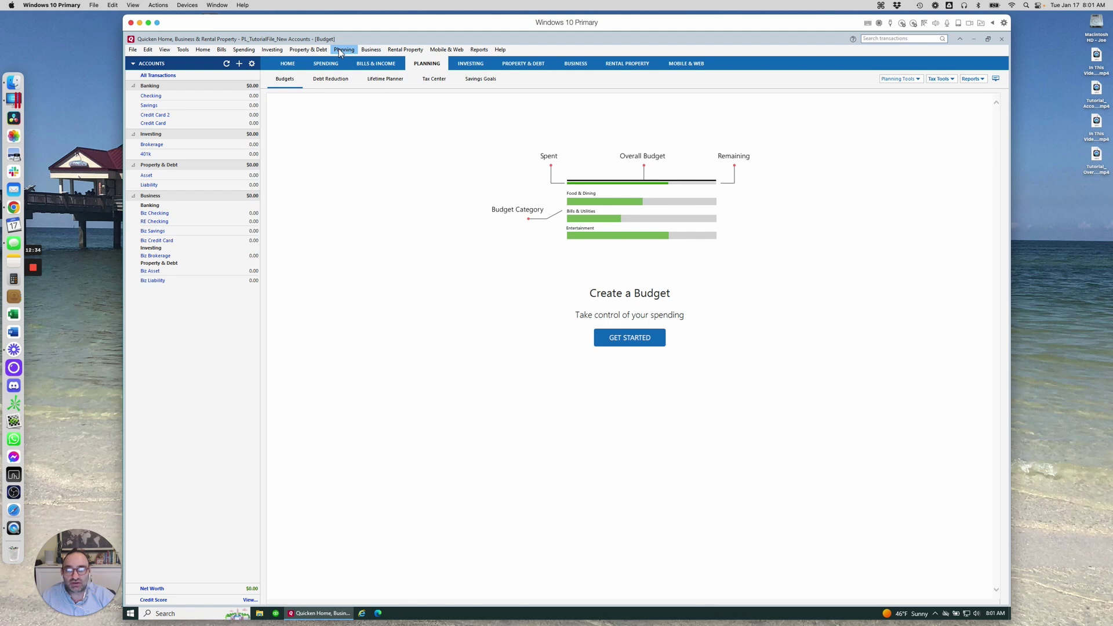
Look through the Planning commands and view the Debt Reduction and Lifetime Planner pages
left_click(343, 51)
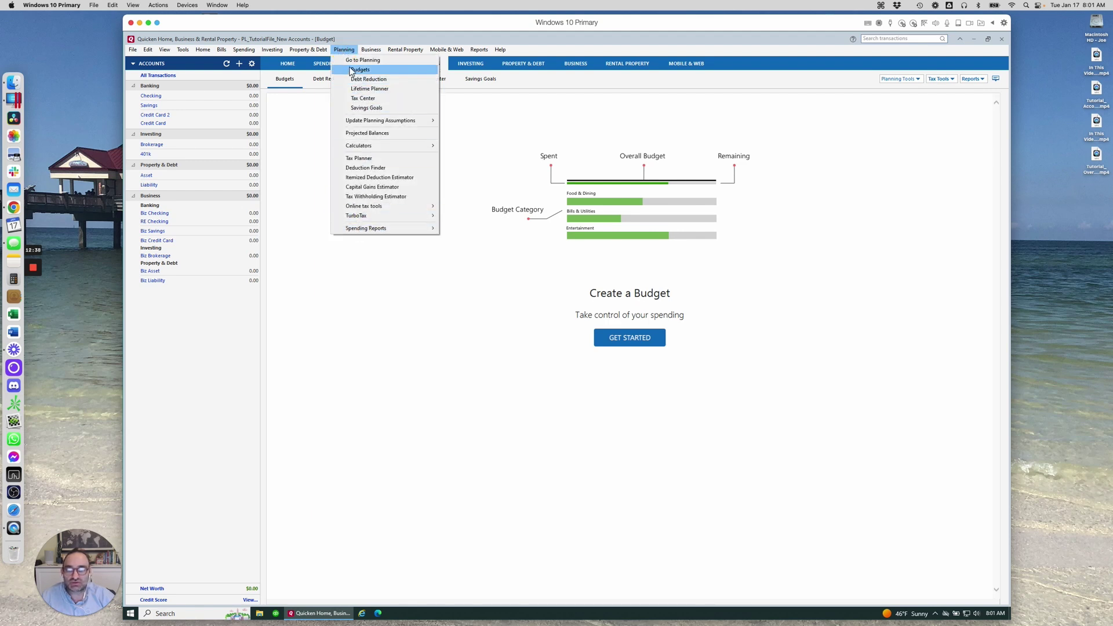
left_click(568, 80)
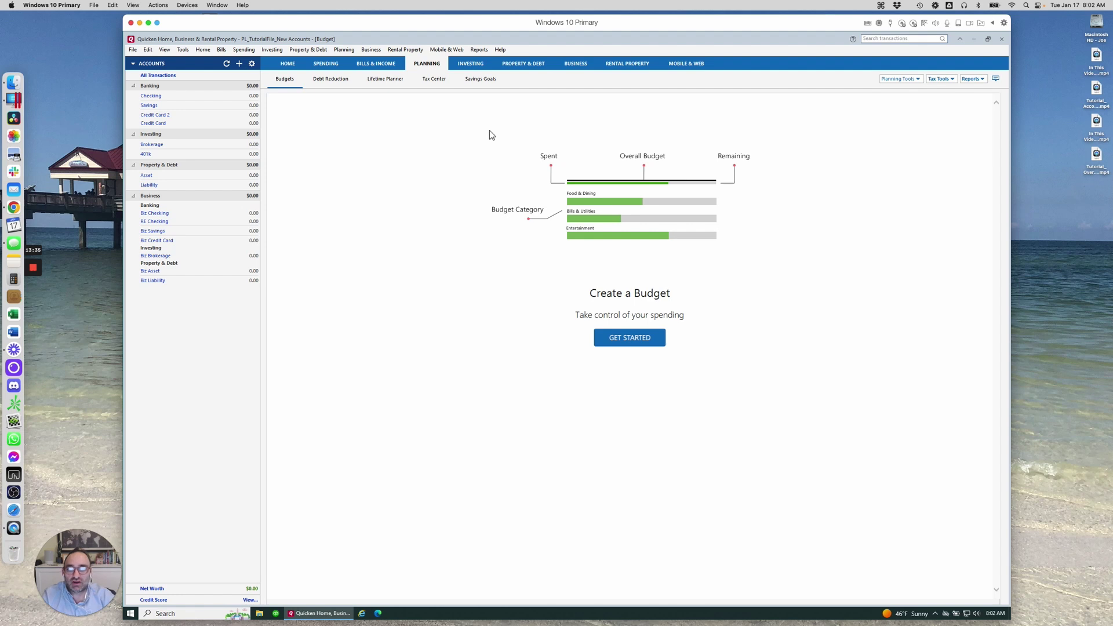
left_click(329, 84)
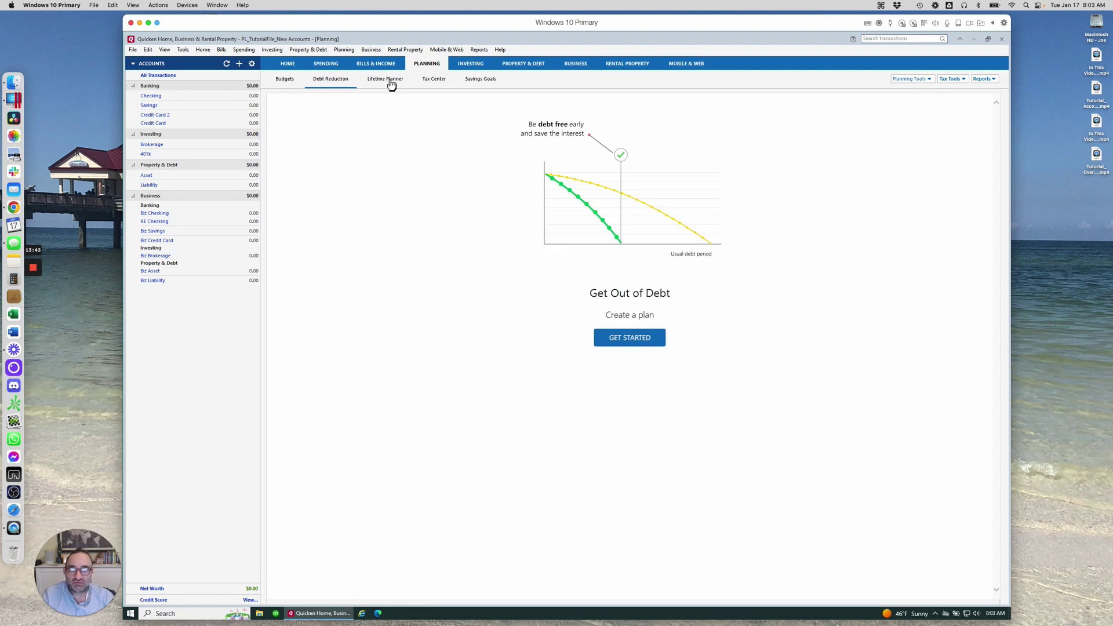
left_click(391, 83)
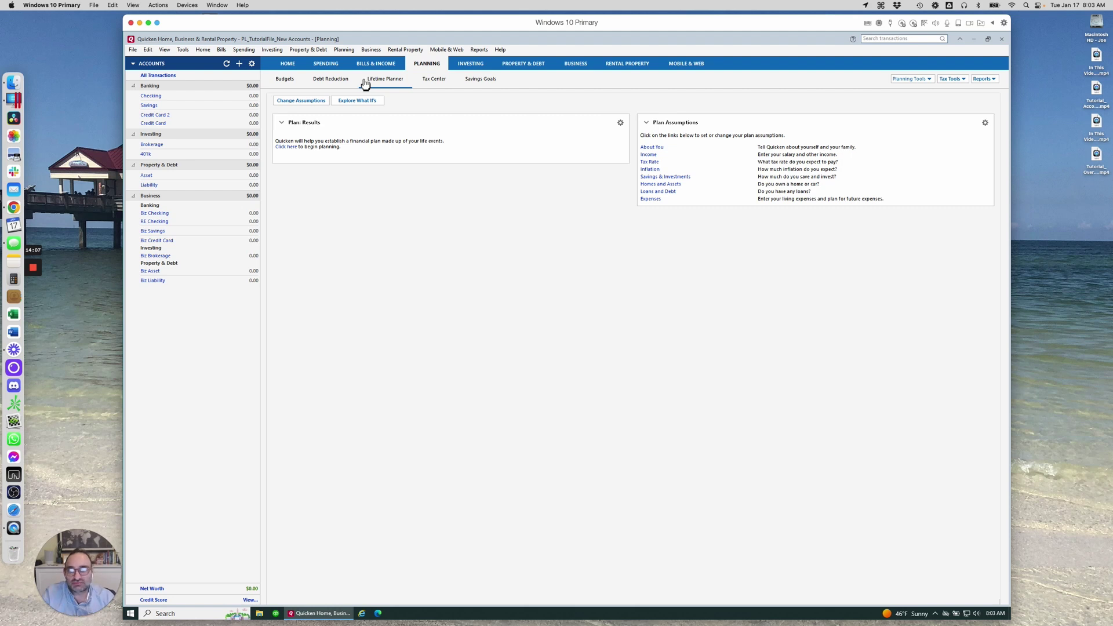
View the Investing portfolio and look through the available Investing commands
left_click(475, 68)
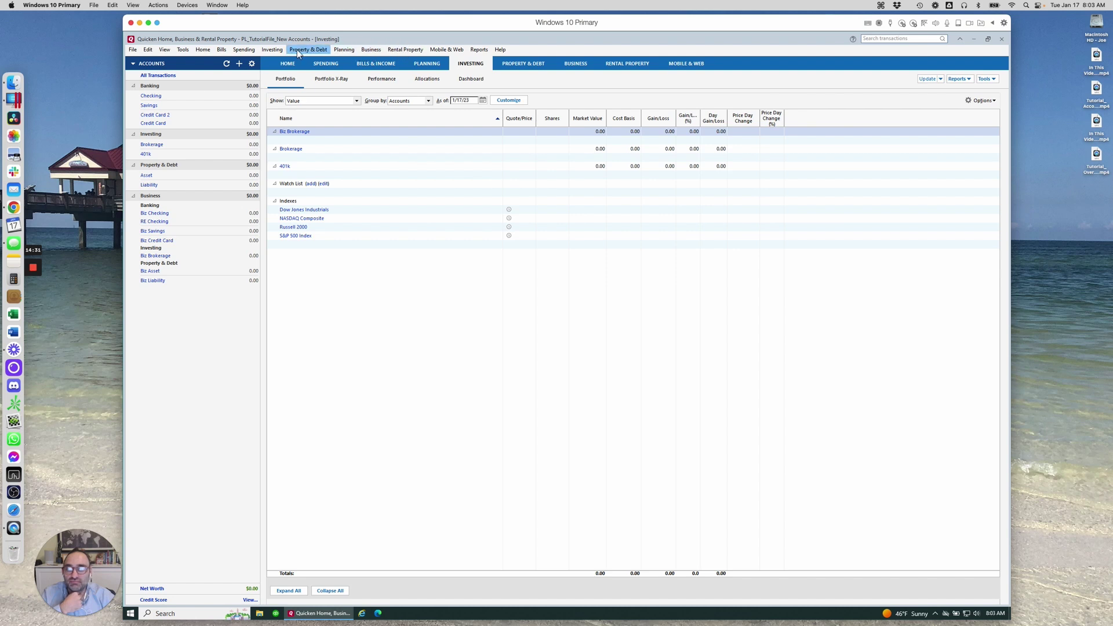
left_click(272, 50)
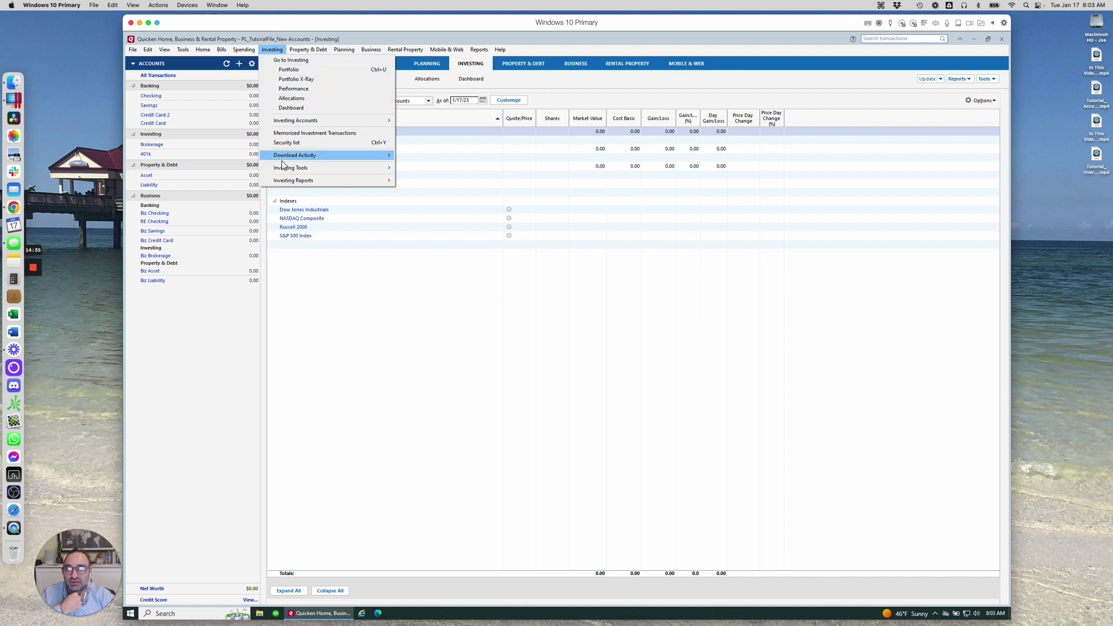
left_click(598, 94)
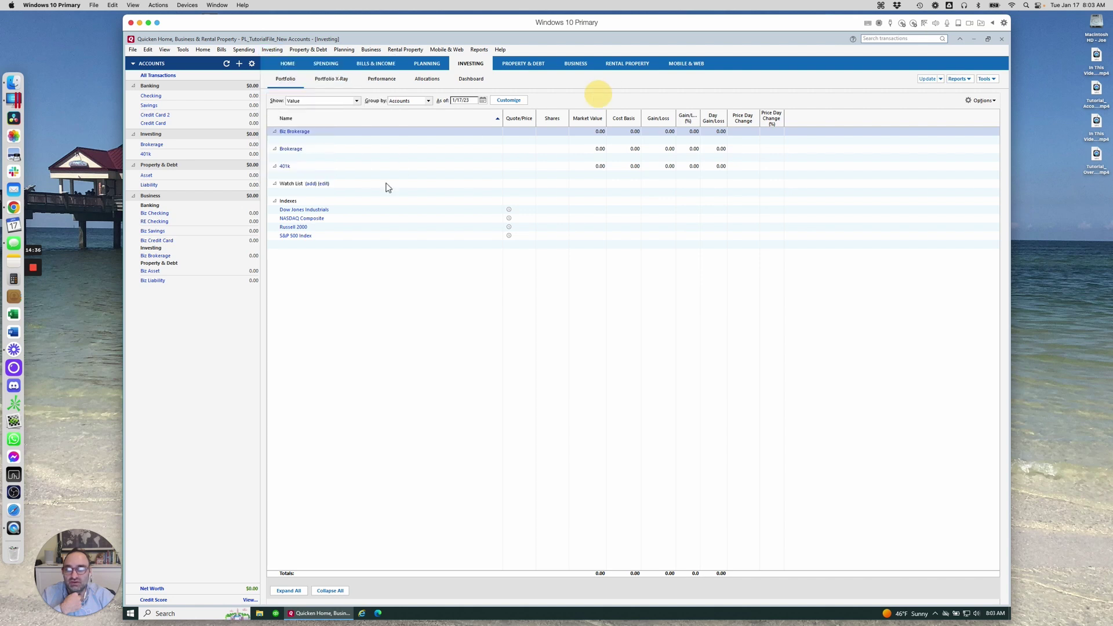
Open the Brokerage account register and examine the action types available for a new transaction, leaving the action empty
left_click(157, 146)
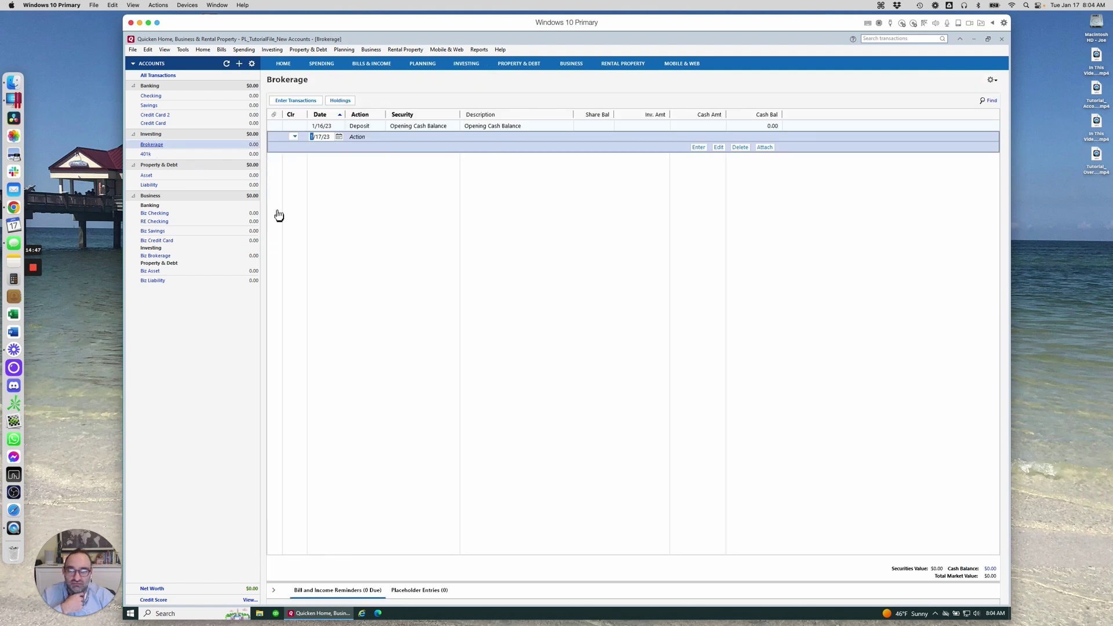
left_click(374, 127)
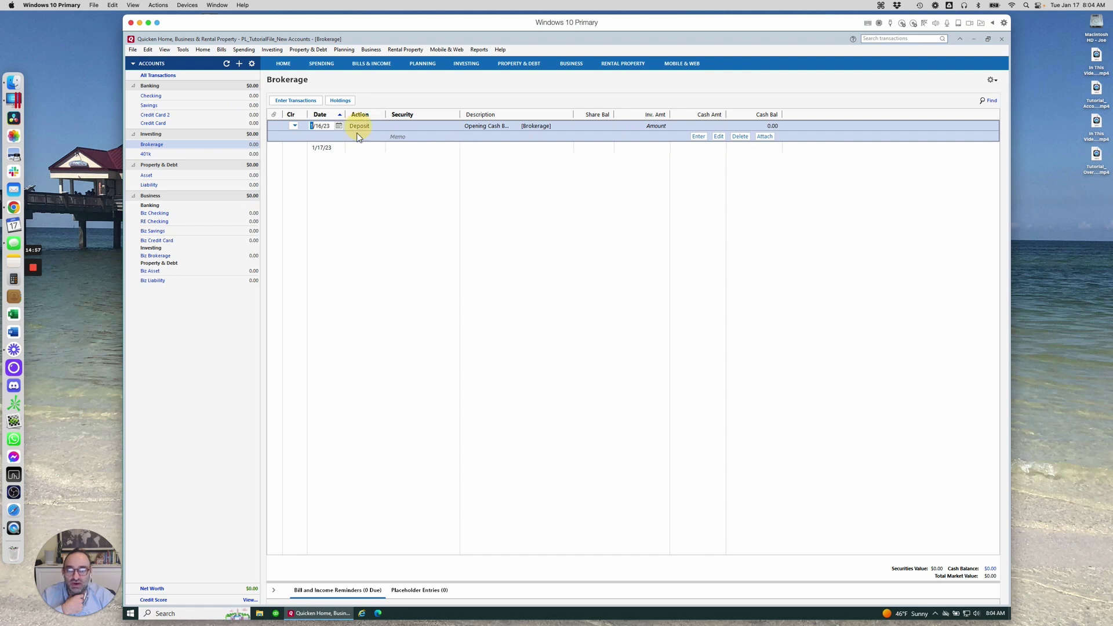
left_click(361, 149)
left_click(371, 137)
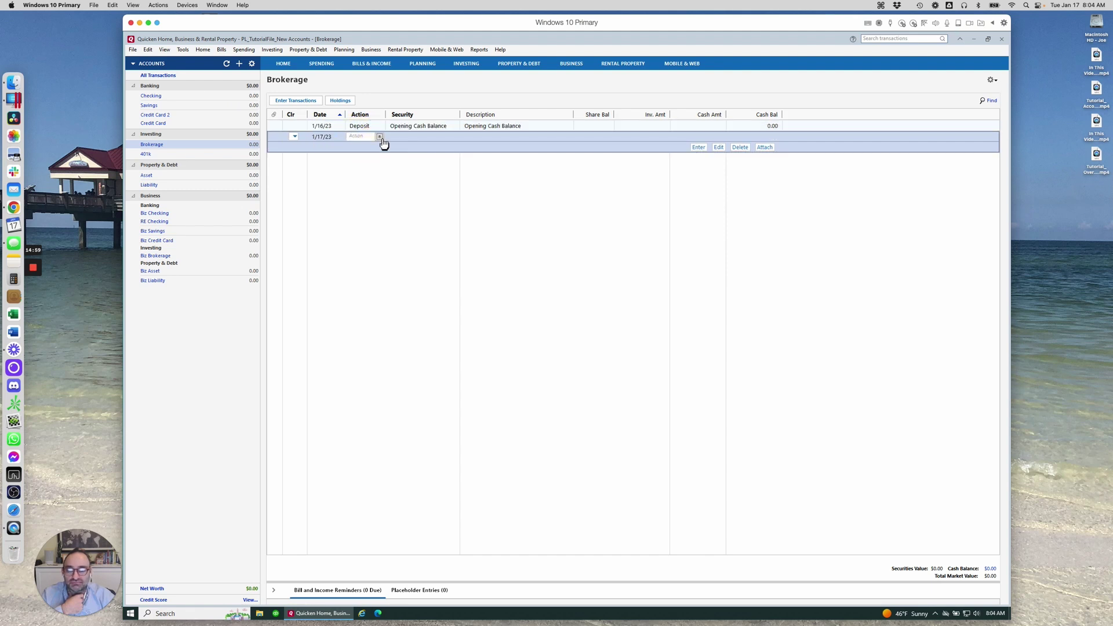
left_click(380, 136)
left_click_drag(491, 157, 488, 237)
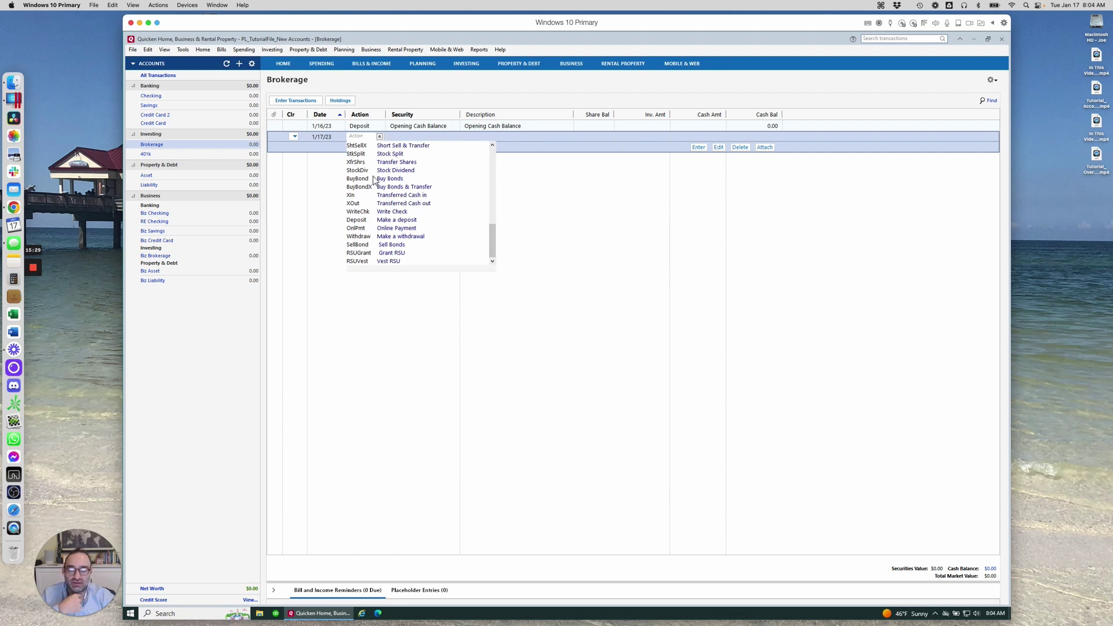
left_click(401, 91)
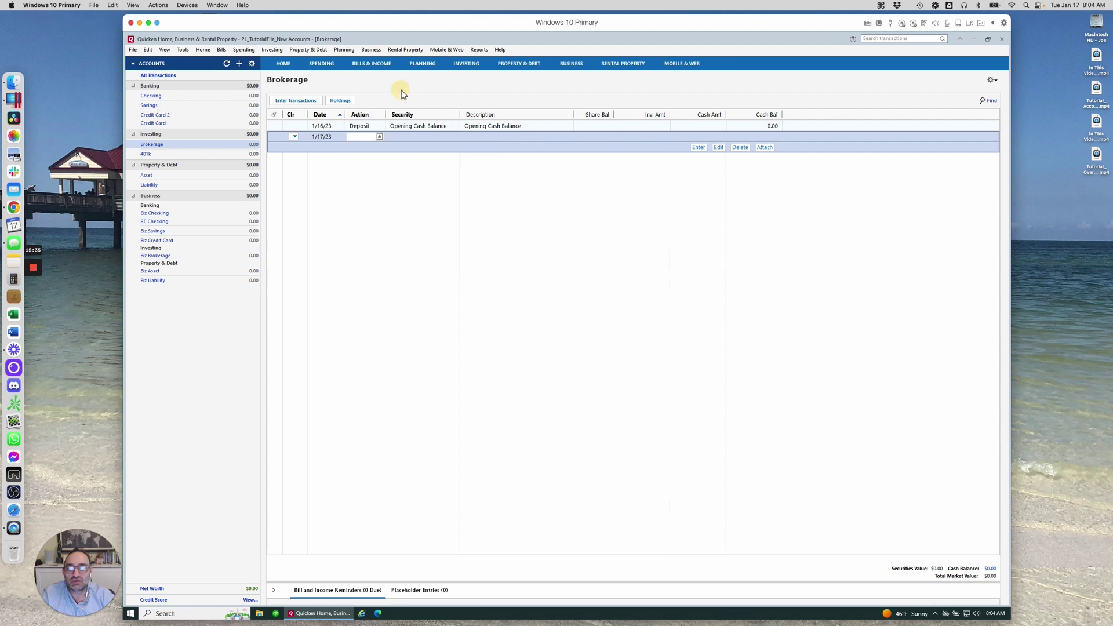
Return to Investing, view its Portfolio X-Ray and Performance pages, and review the Investing commands again
left_click(466, 64)
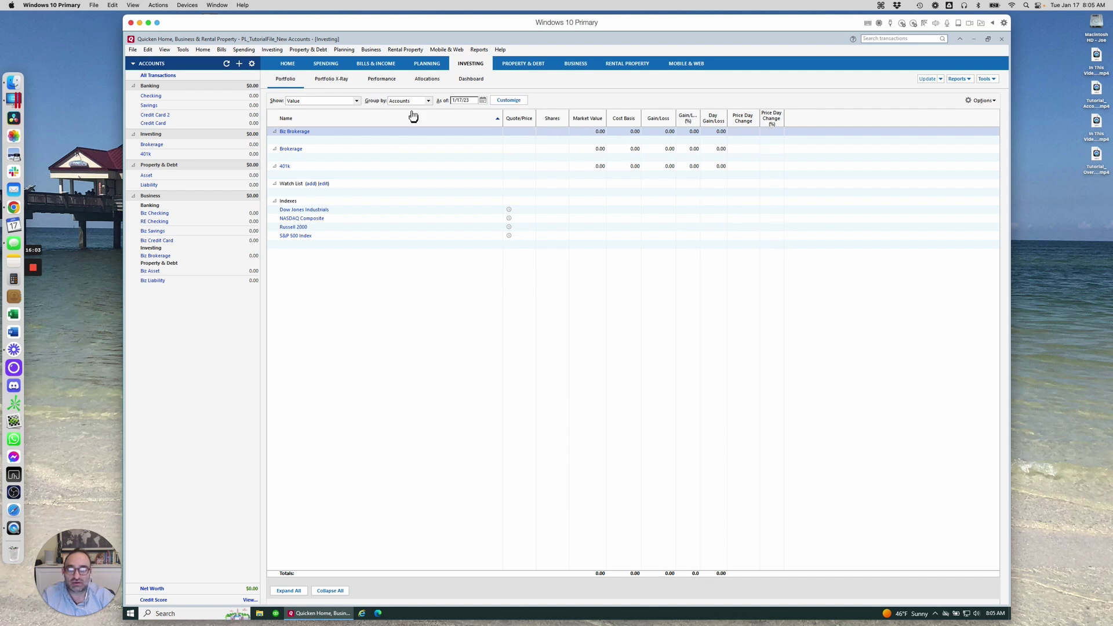
left_click(339, 83)
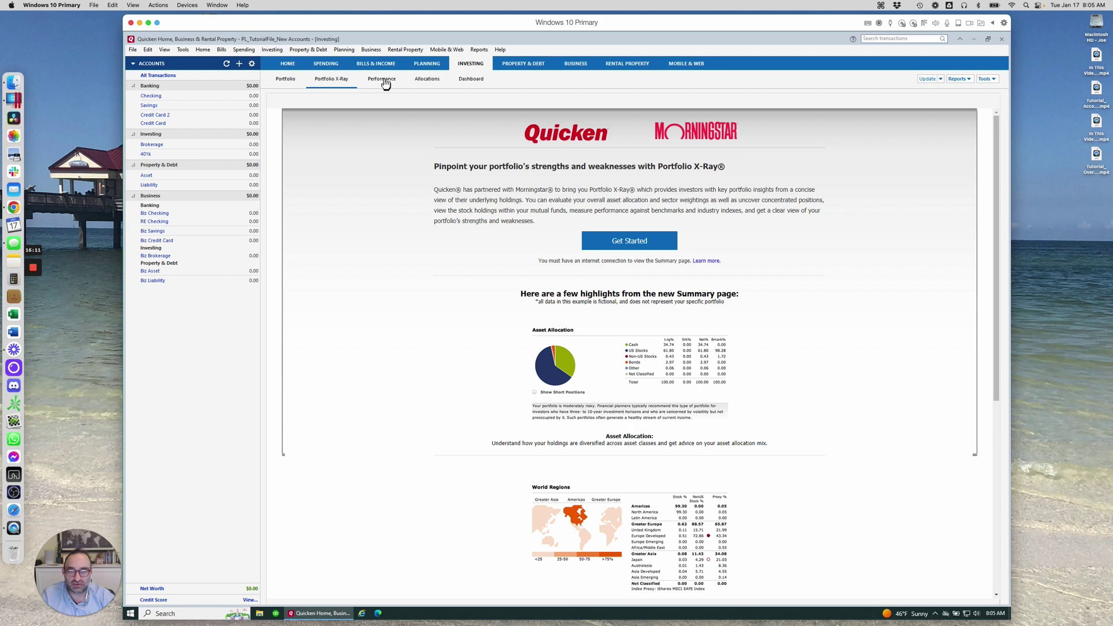
left_click(385, 80)
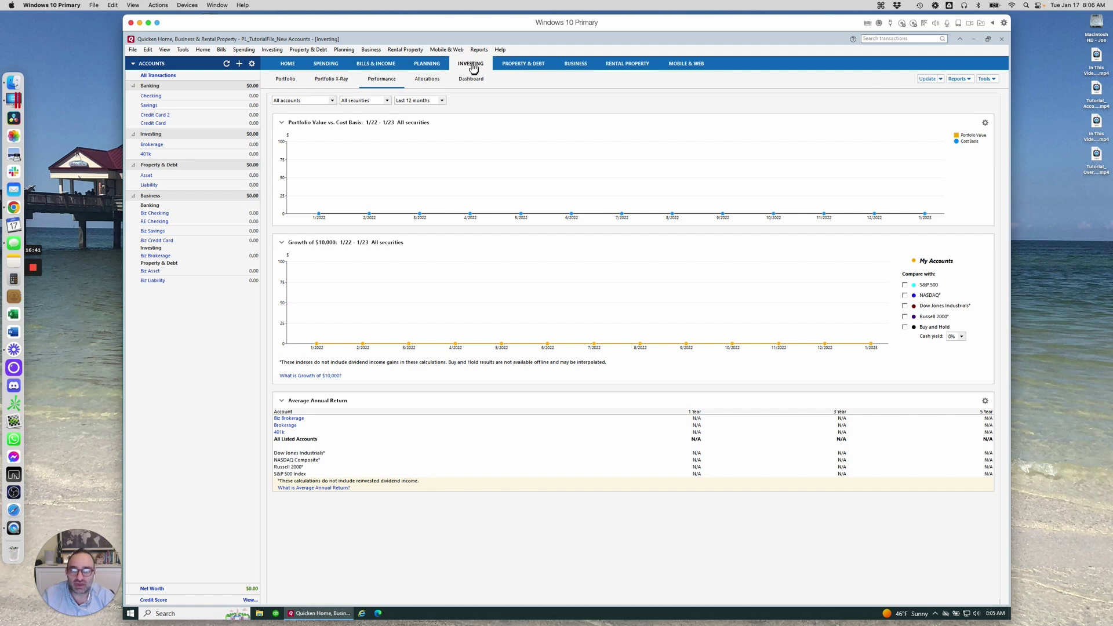
left_click(271, 49)
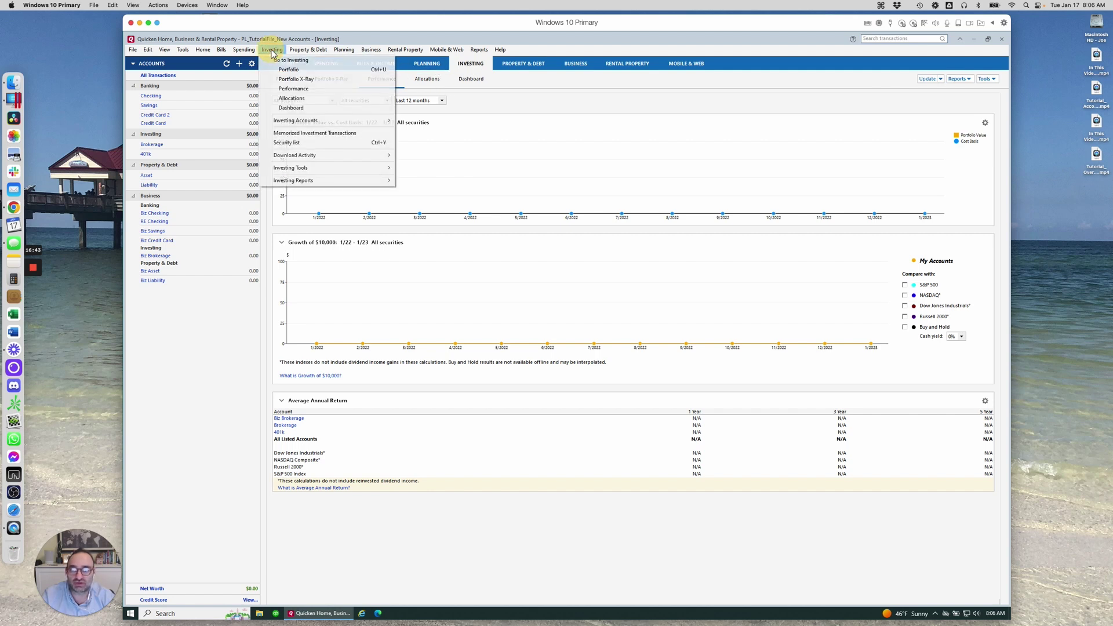
left_click(529, 48)
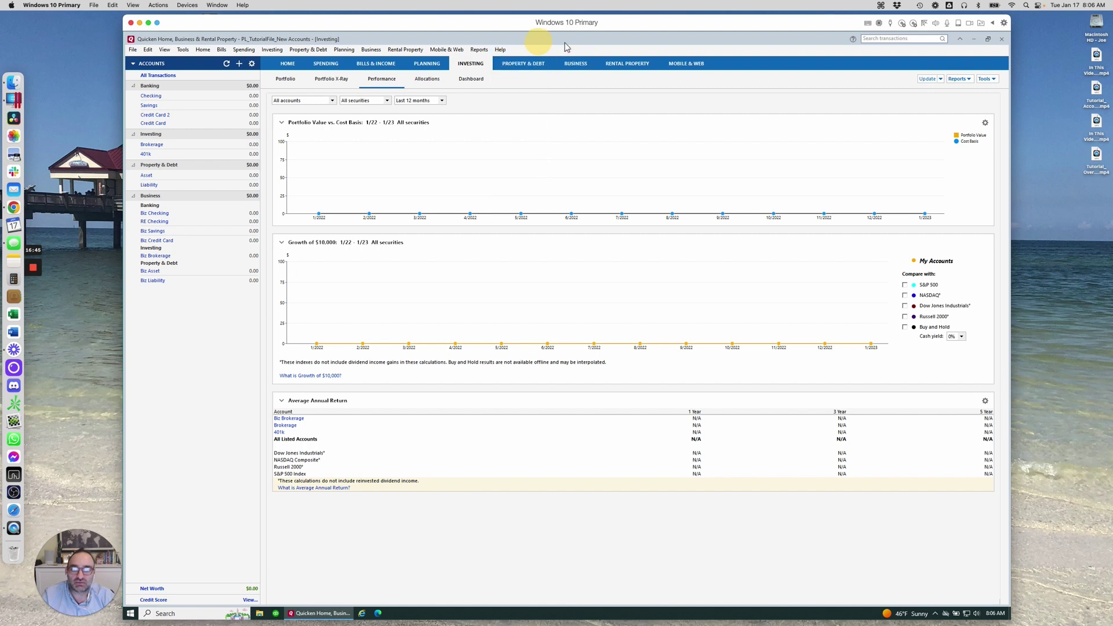
View the Net Worth, Property and Debt pages of the Property & Debt section
left_click(537, 65)
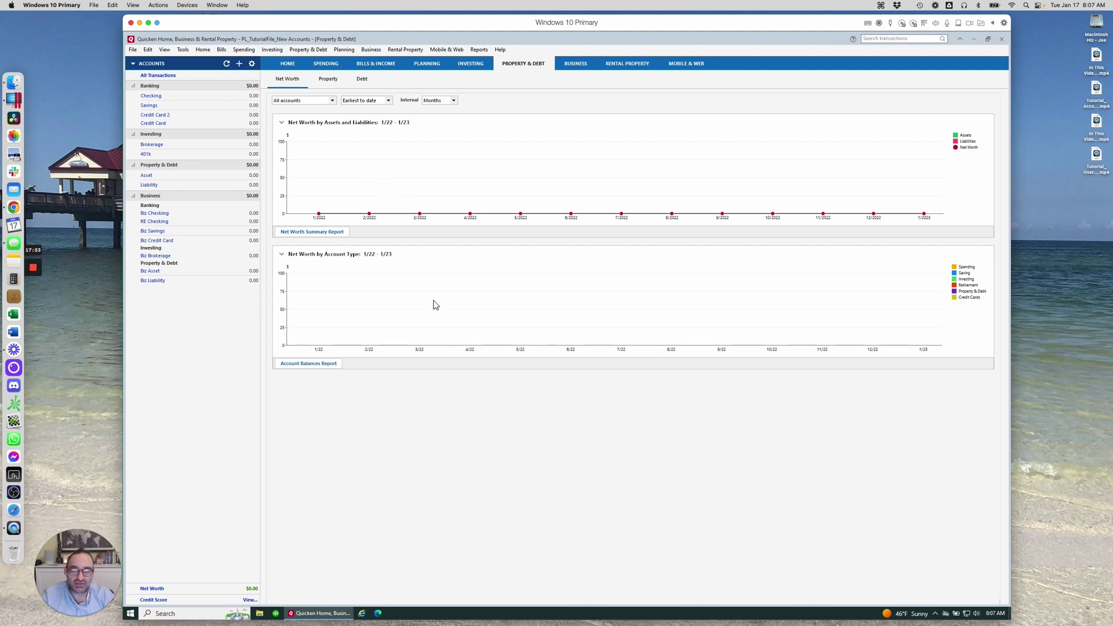
left_click(330, 83)
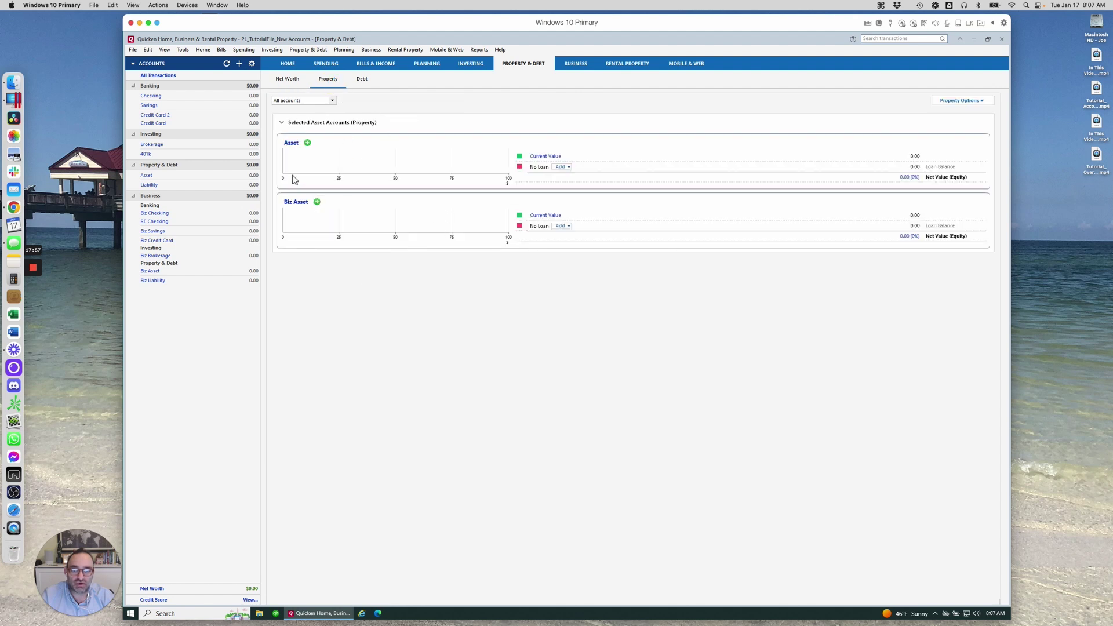
left_click(363, 80)
View the Business page and the Rental Property Rent Center, including the list of Rental Property commands
left_click(575, 65)
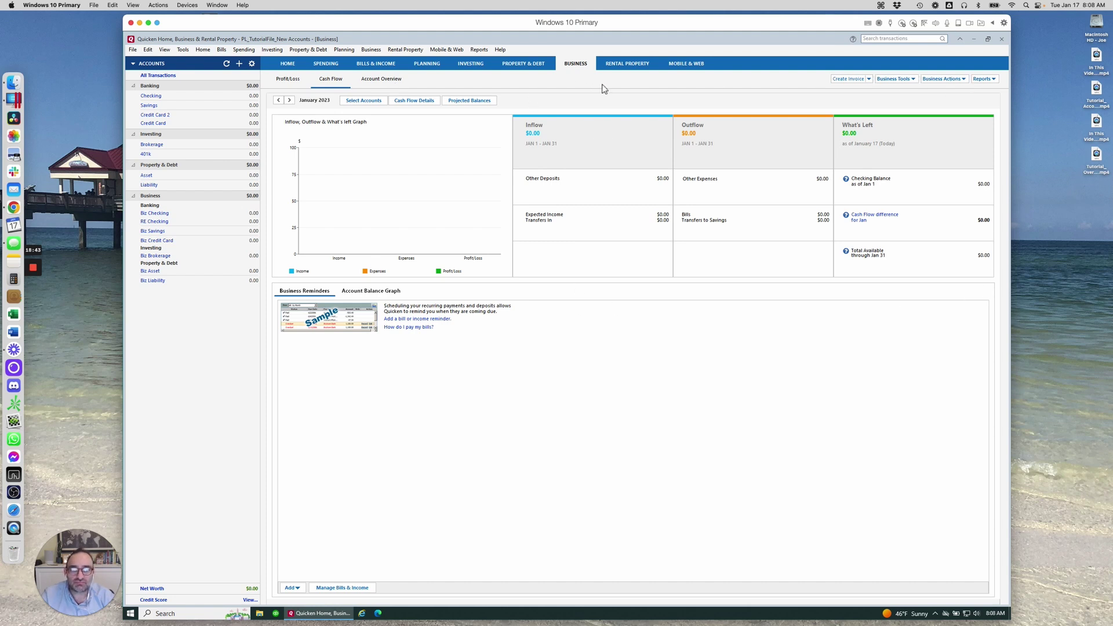
left_click(627, 66)
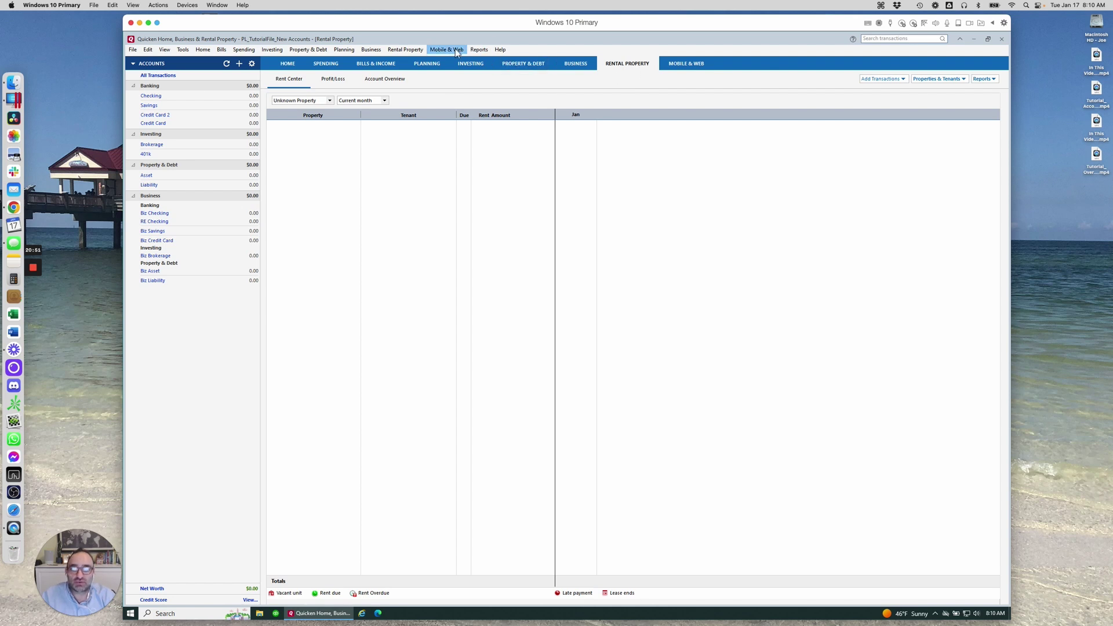
left_click(406, 50)
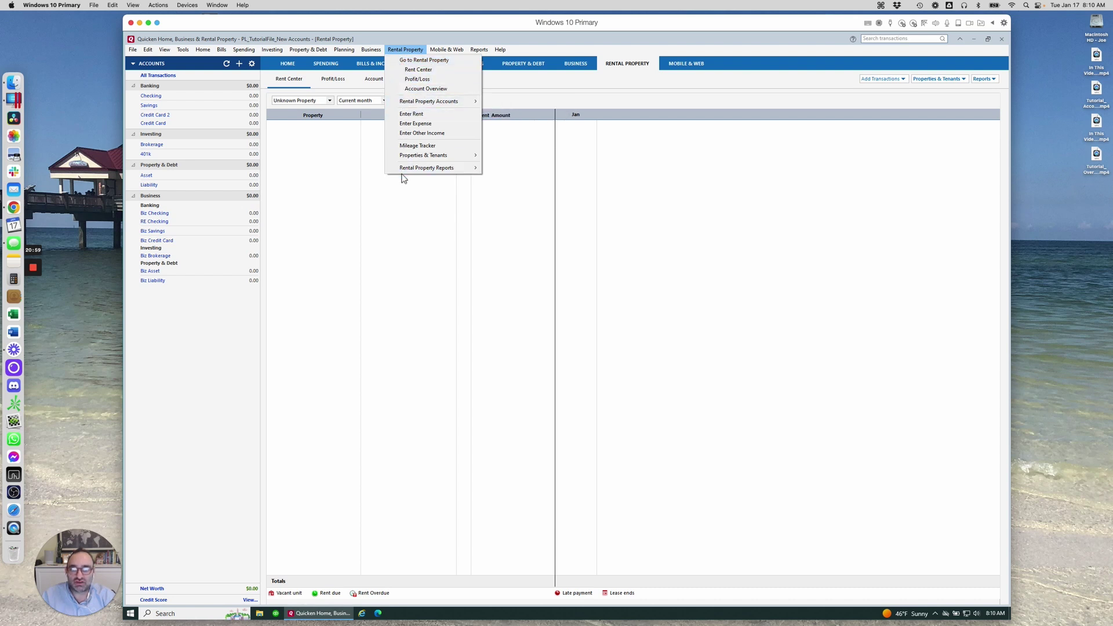
Open the Mobile & Web page, continue past its introduction to the dashboard, and look at the Mobile & Web commands
left_click(714, 93)
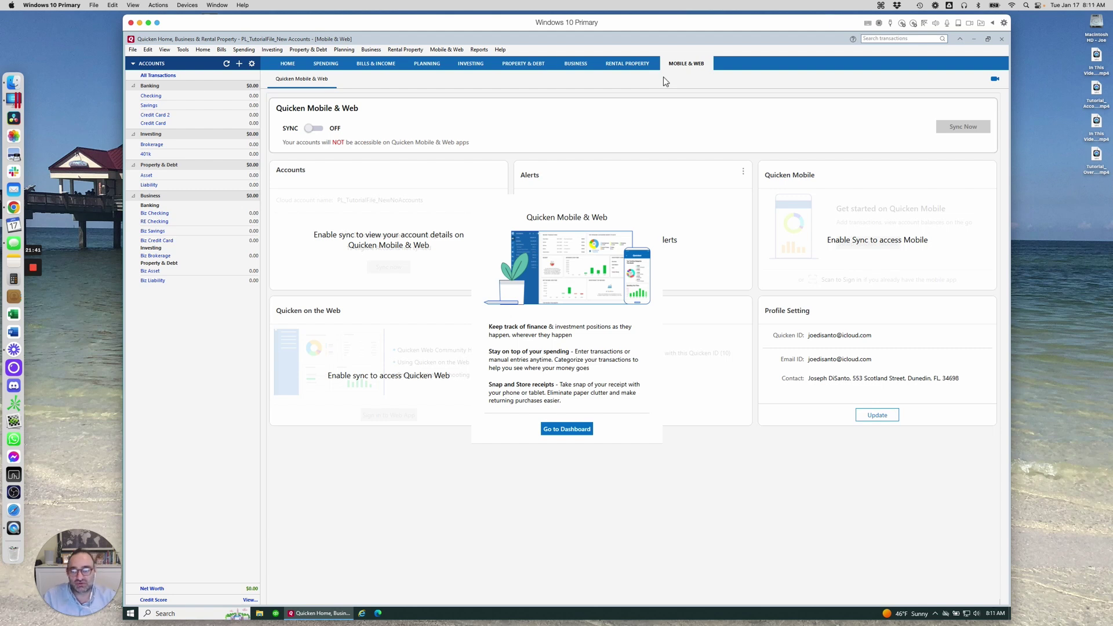
left_click(566, 429)
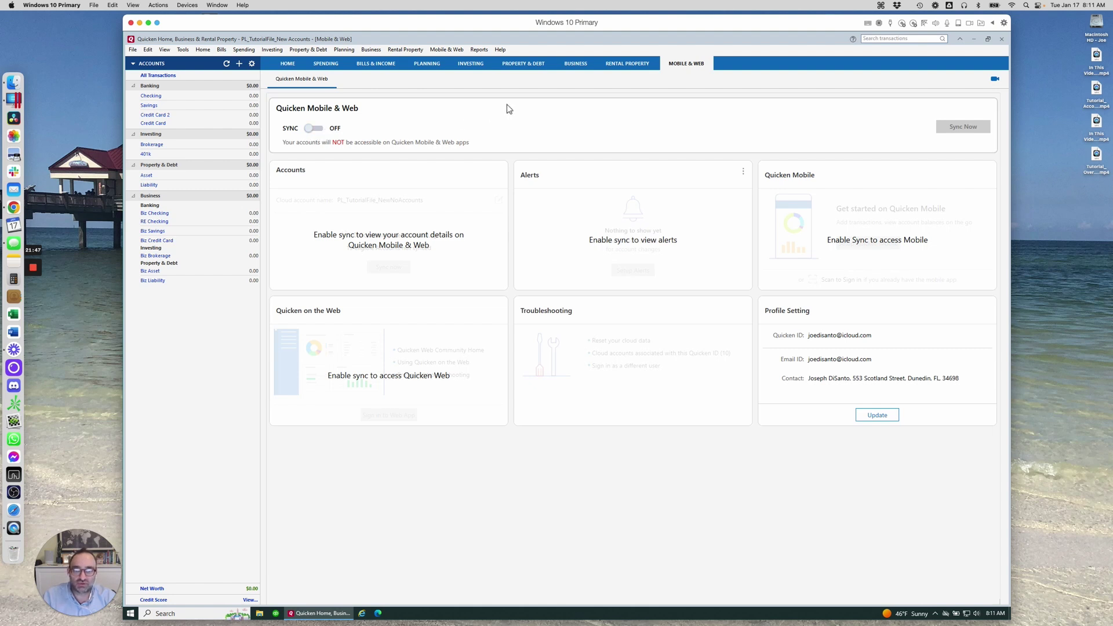
left_click(446, 51)
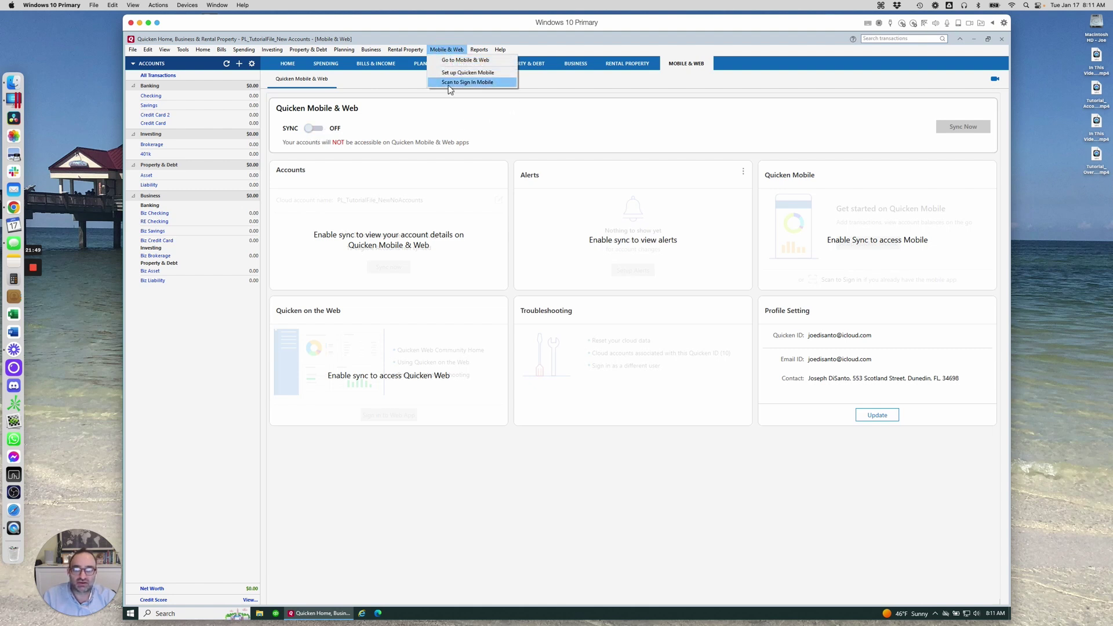
left_click(446, 50)
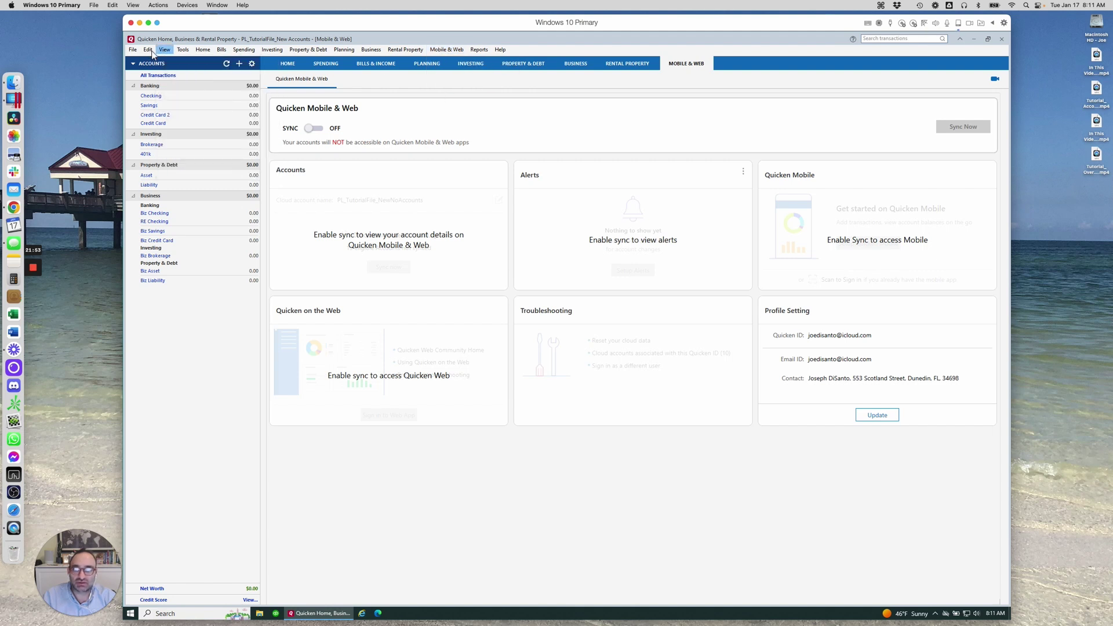
Review the Mobile & Web and Quicken ID & Cloud Accounts preferences, leaving Preferences without saving changes
left_click(149, 51)
left_click(164, 105)
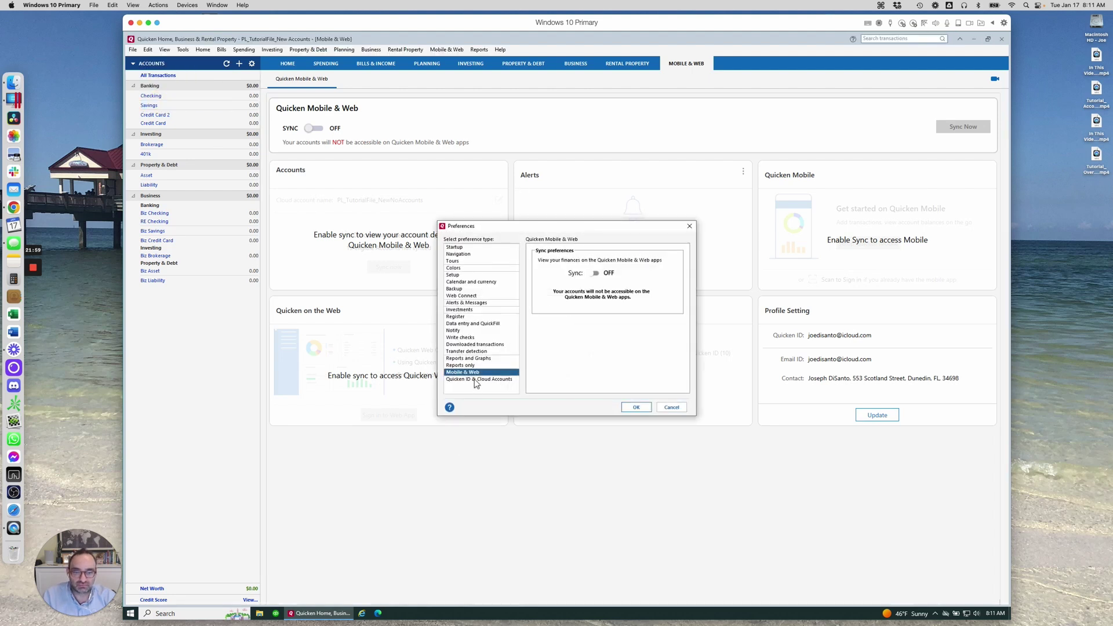
left_click(474, 380)
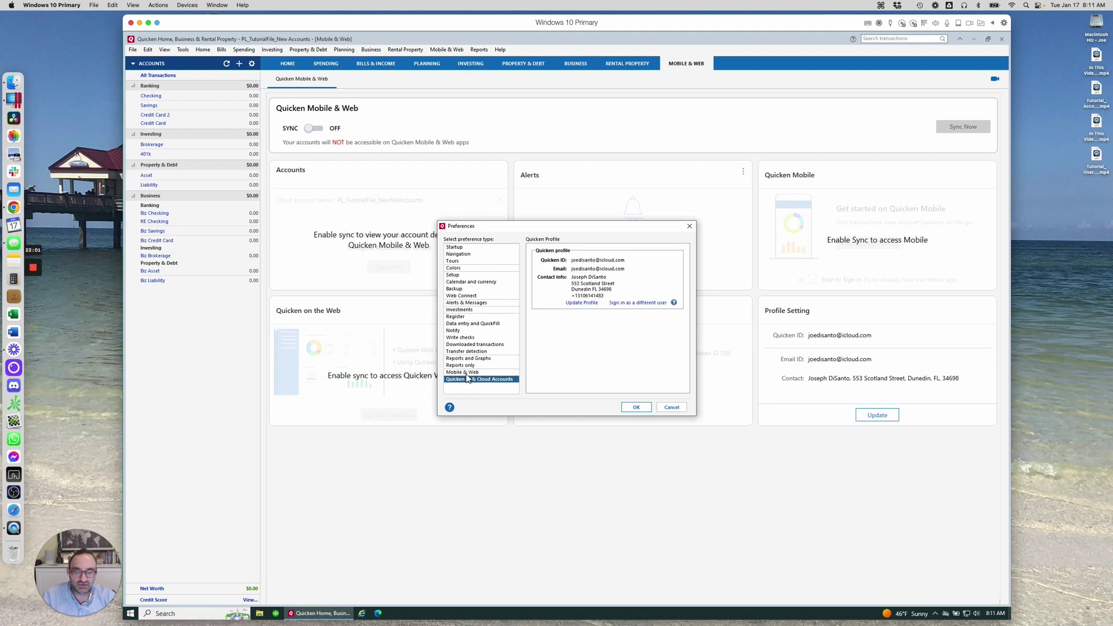
left_click(464, 372)
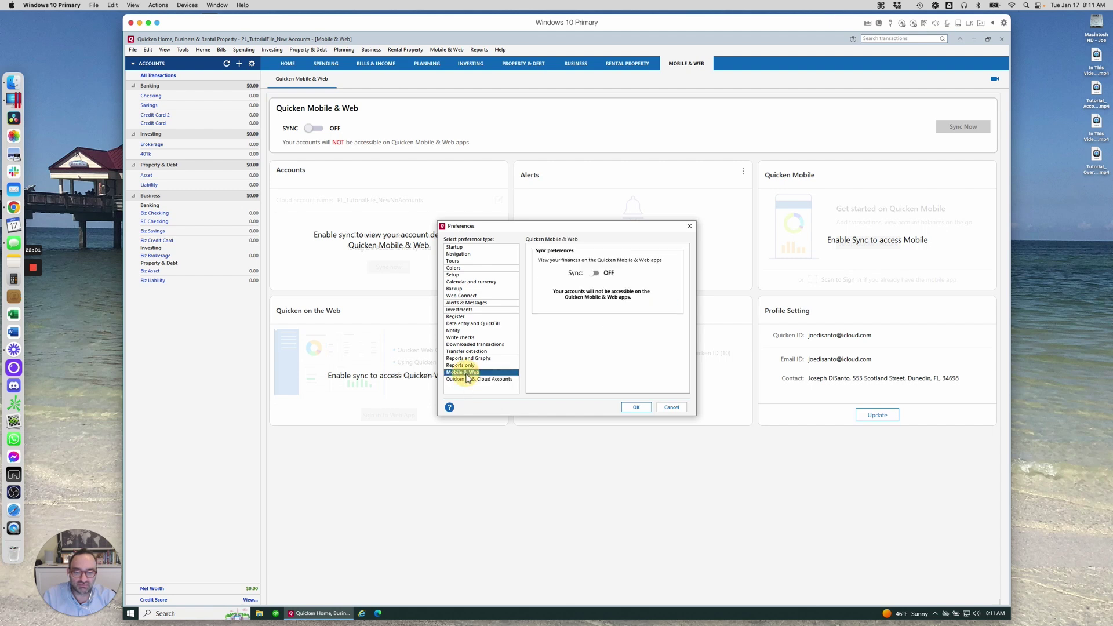
left_click(673, 407)
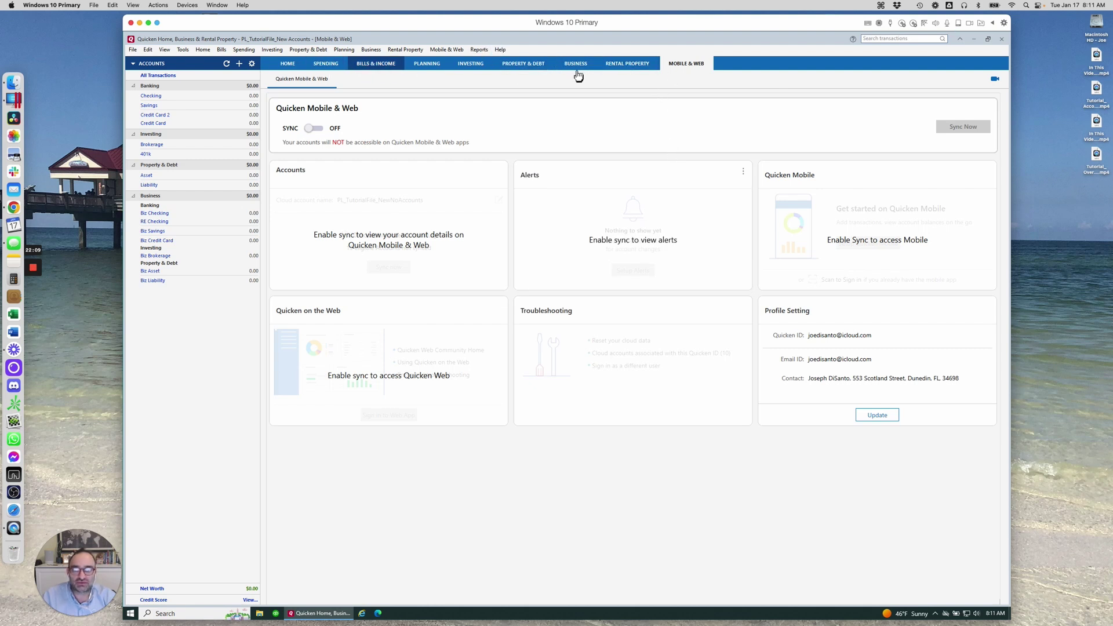
Look through the available report categories, including the Investing and Banking report lists
left_click(481, 51)
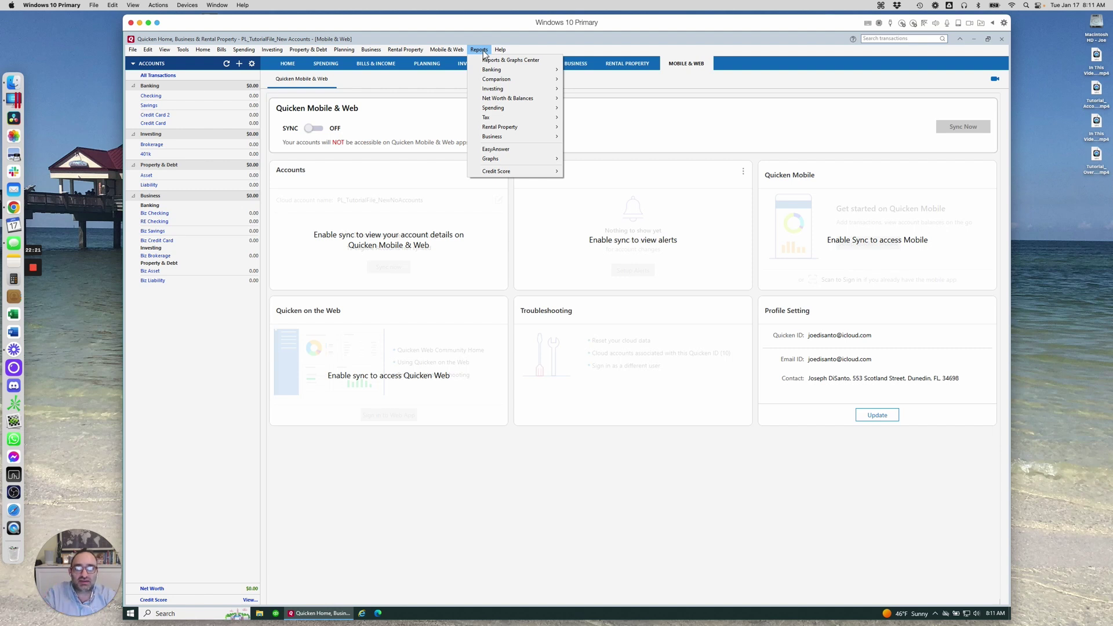
mouse_move(510, 73)
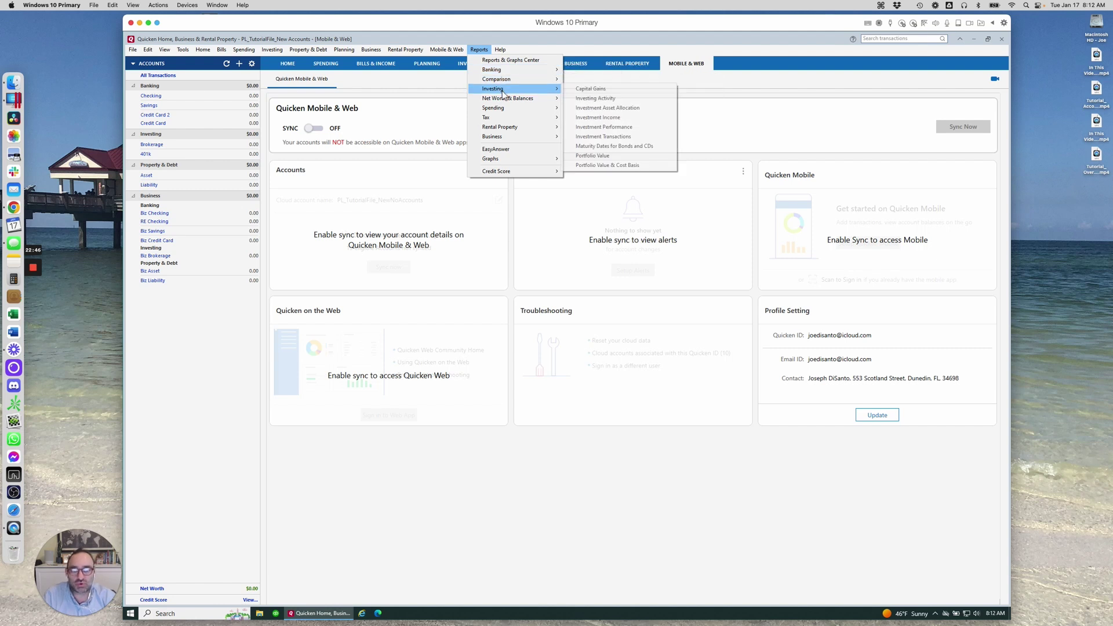
mouse_move(502, 110)
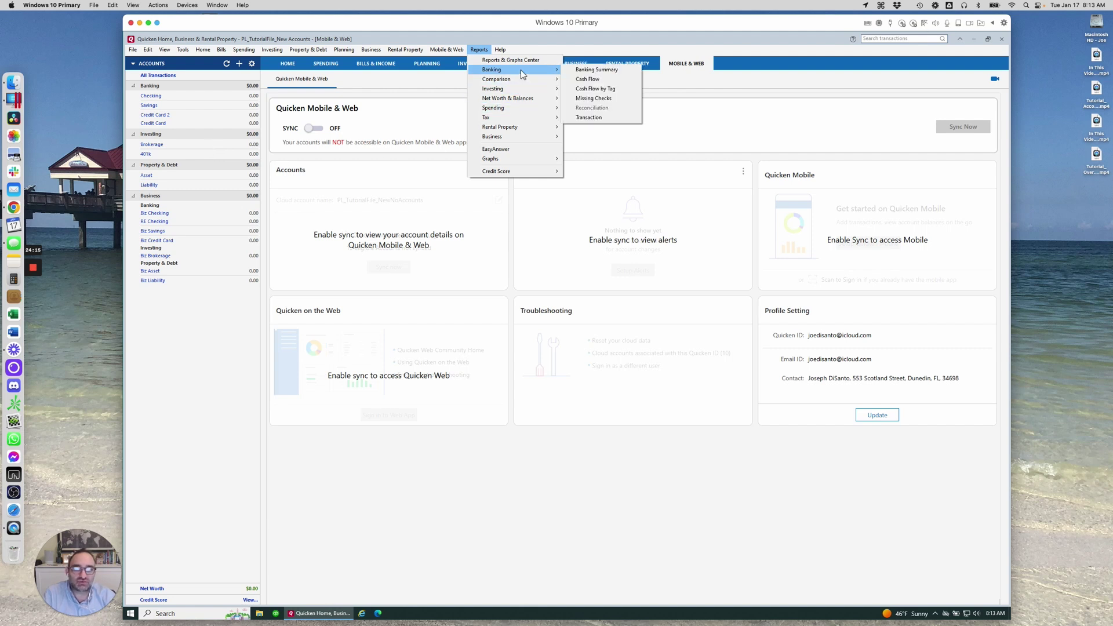
mouse_move(516, 79)
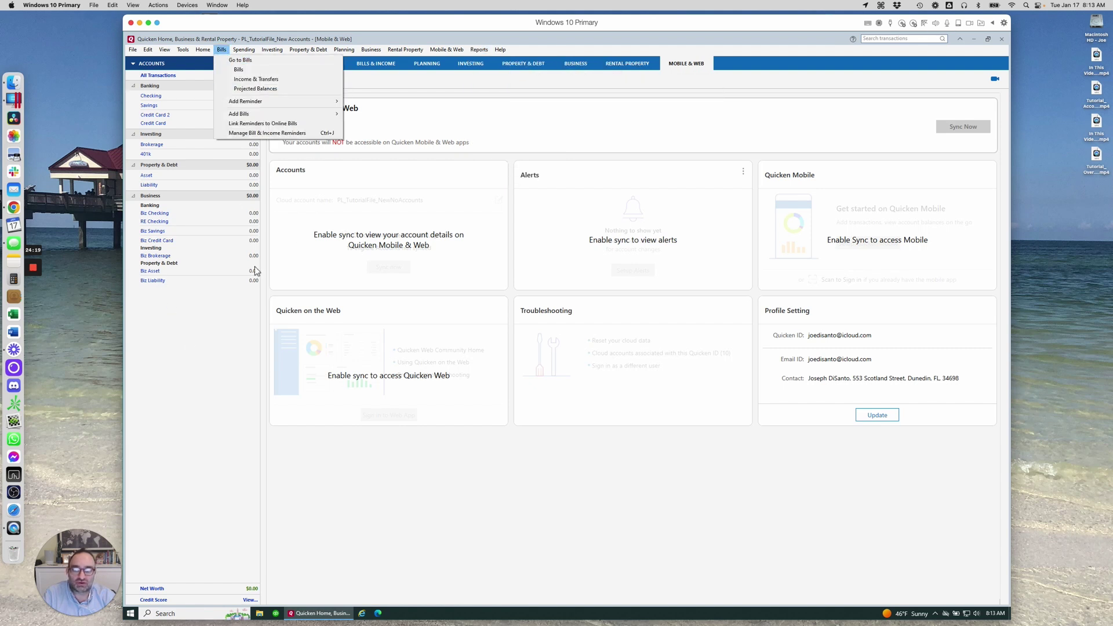
mouse_move(450, 52)
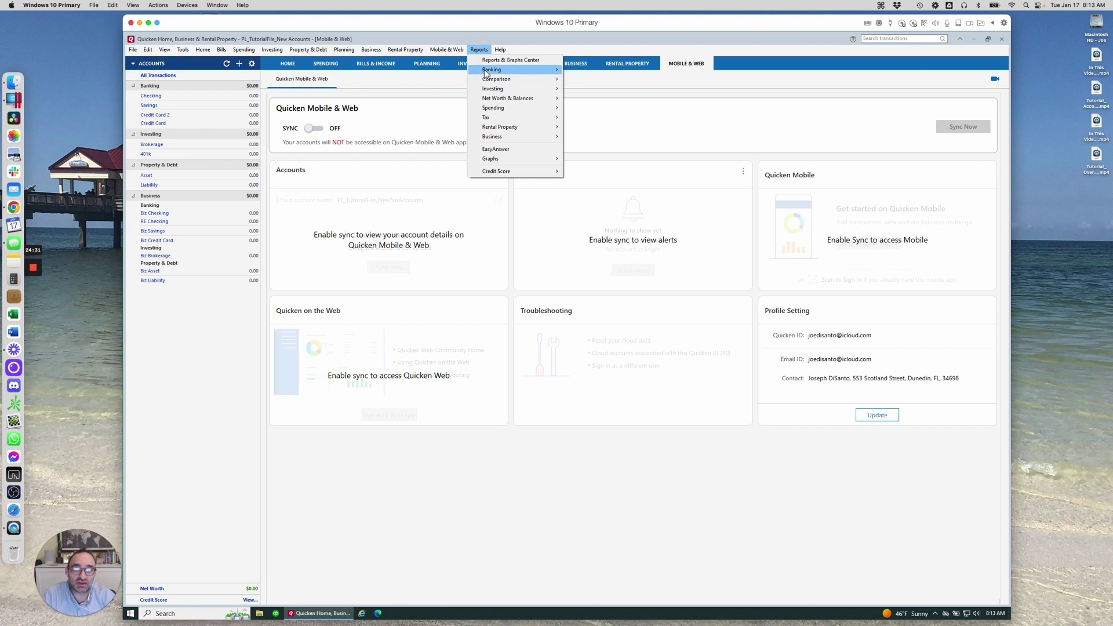
mouse_move(485, 69)
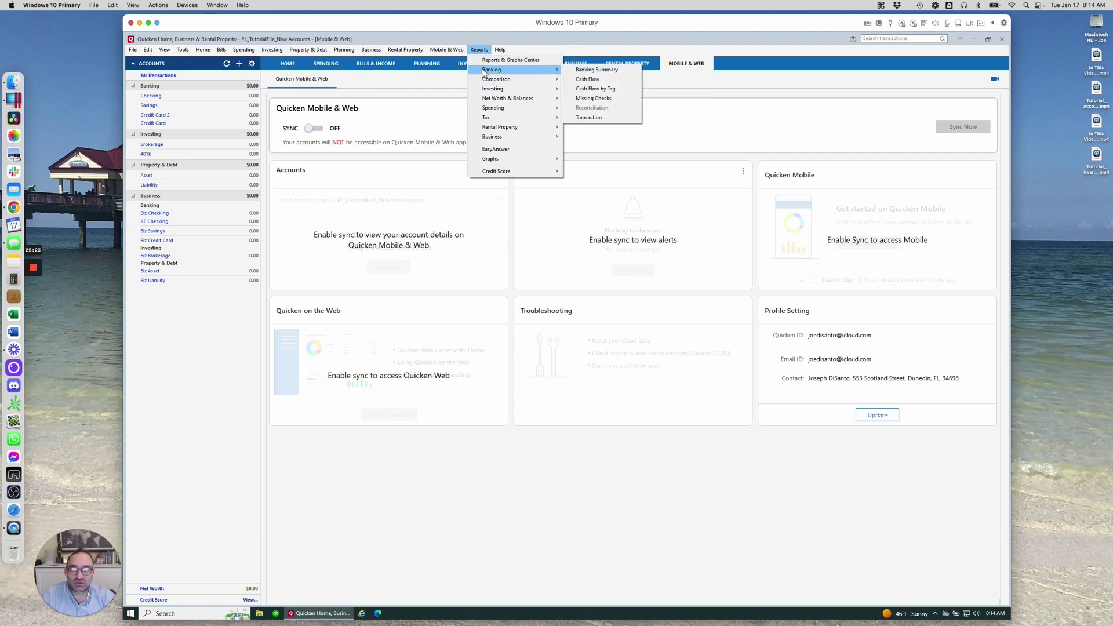
Switch the menu bar to the shorter layout without section menus such as Home, Bills, Spending and Investing
left_click(169, 51)
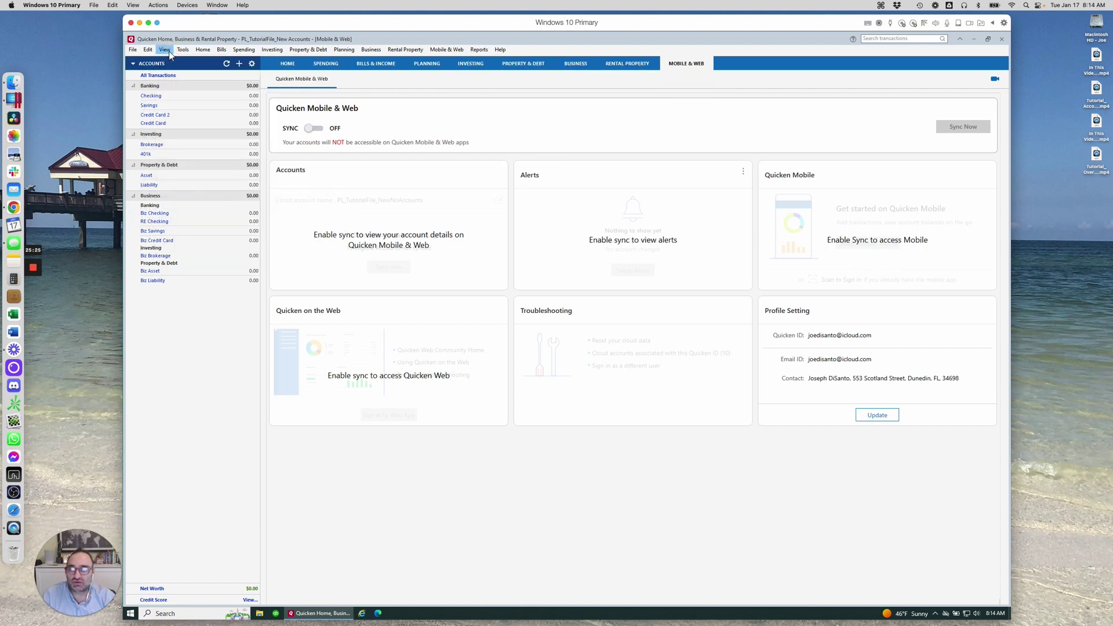
left_click(166, 51)
left_click(182, 61)
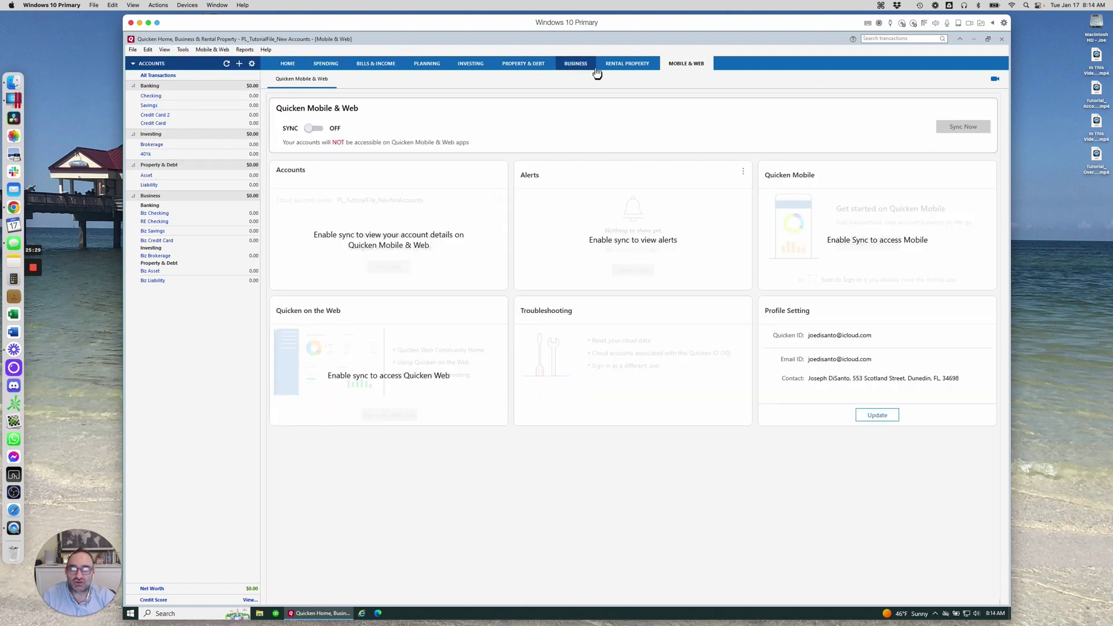
Review the commands in the shortened menu bar, covering Mobile & Web, Reports, Tools and Help
left_click(213, 50)
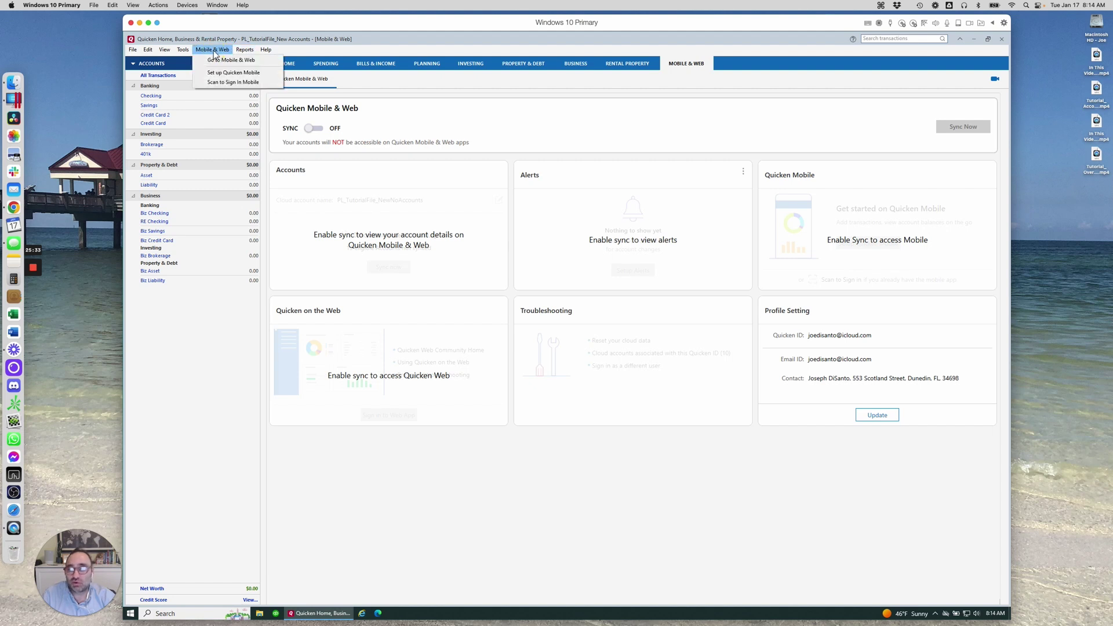
left_click(245, 51)
left_click(245, 51)
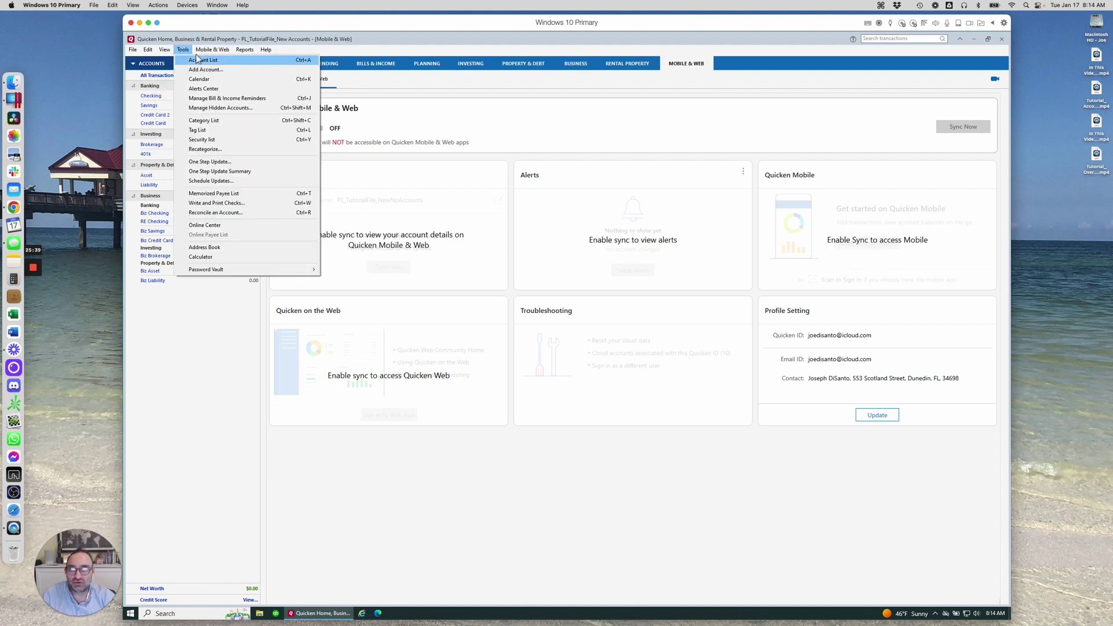
mouse_move(267, 51)
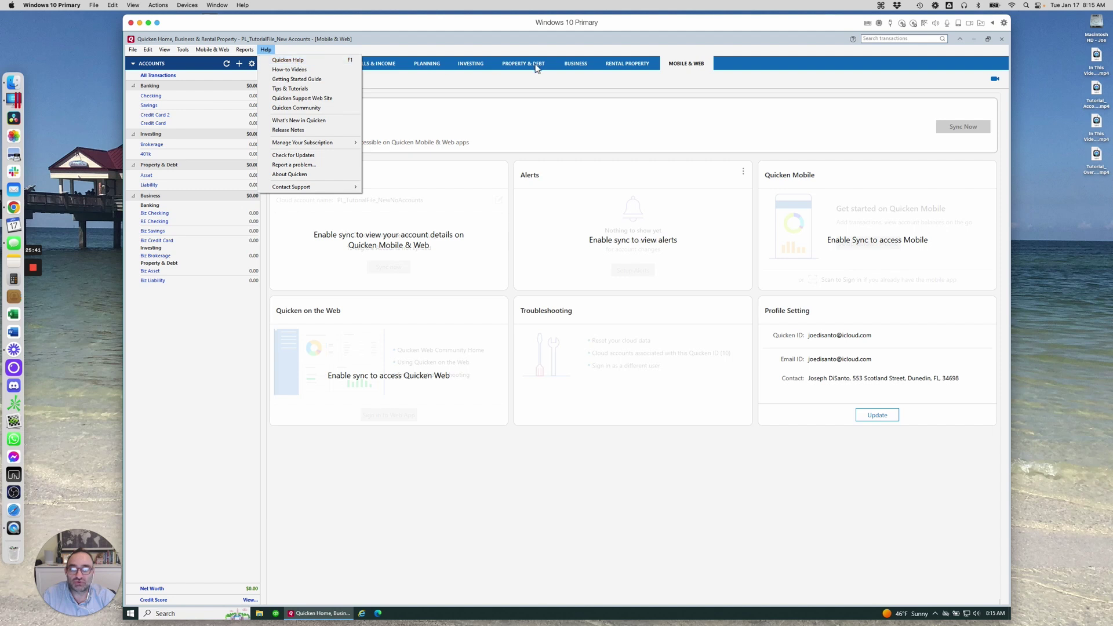
mouse_move(196, 51)
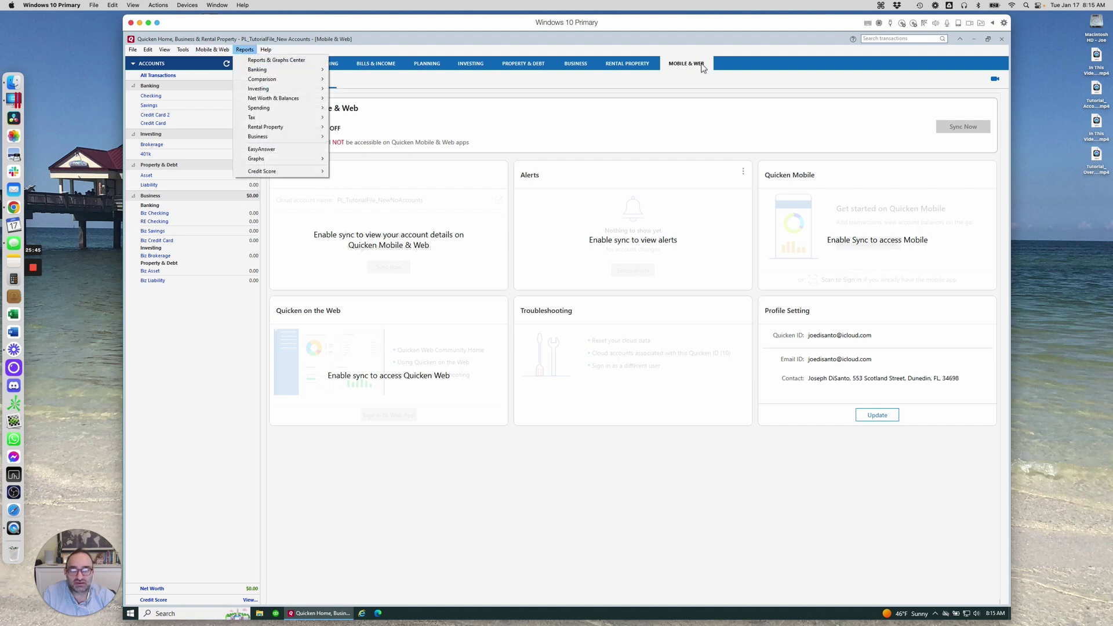
left_click(614, 79)
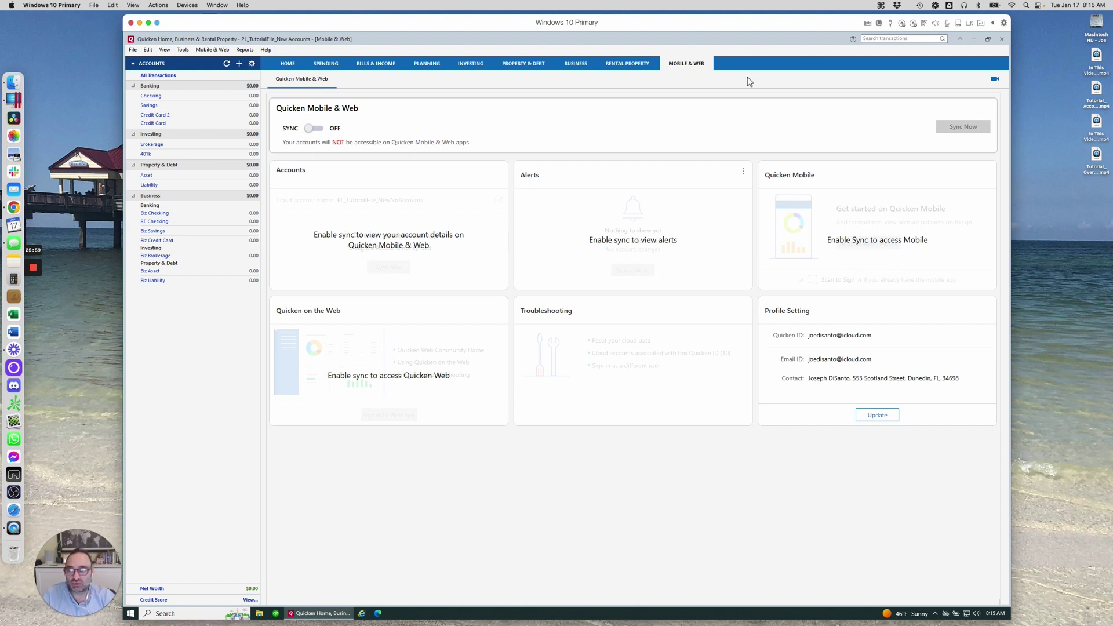
View the list of preference types in Preferences, leaving without saving changes
left_click(148, 50)
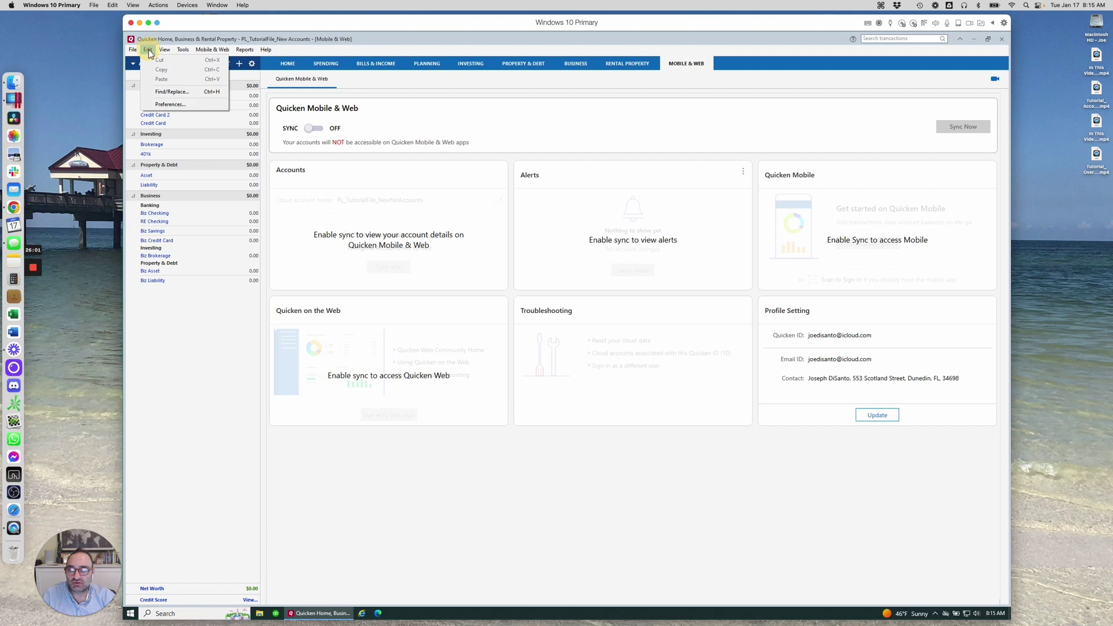
left_click(163, 104)
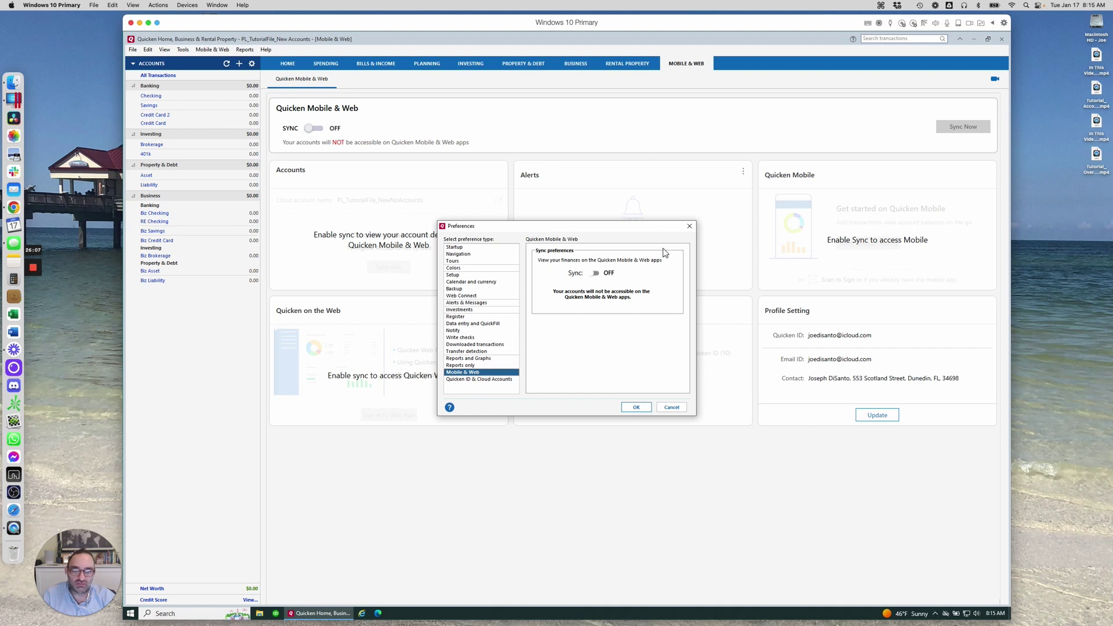
left_click(690, 227)
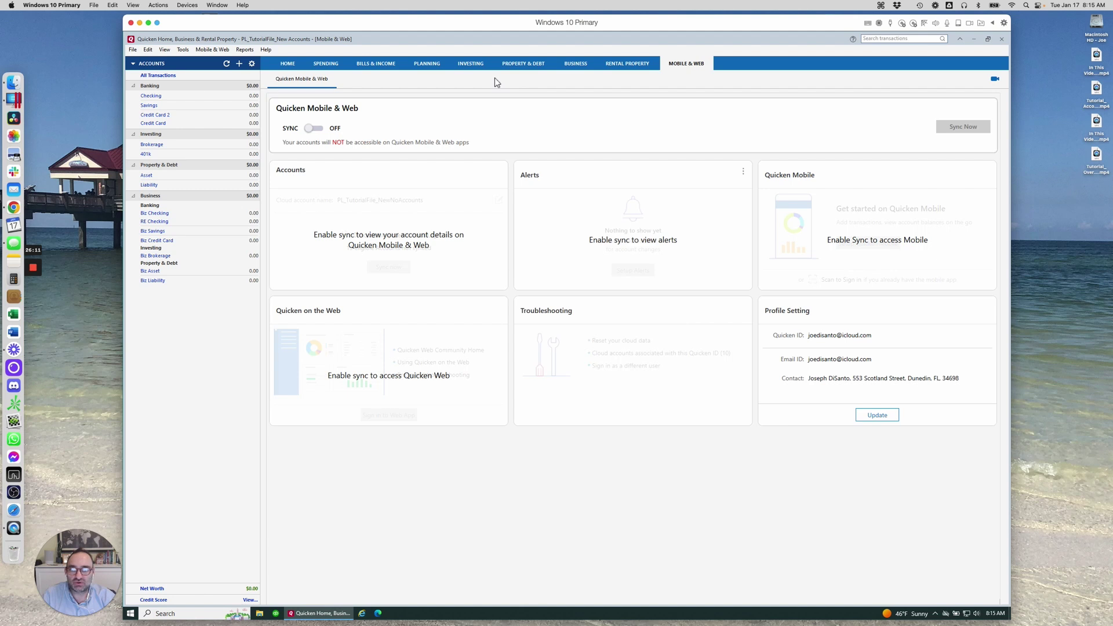